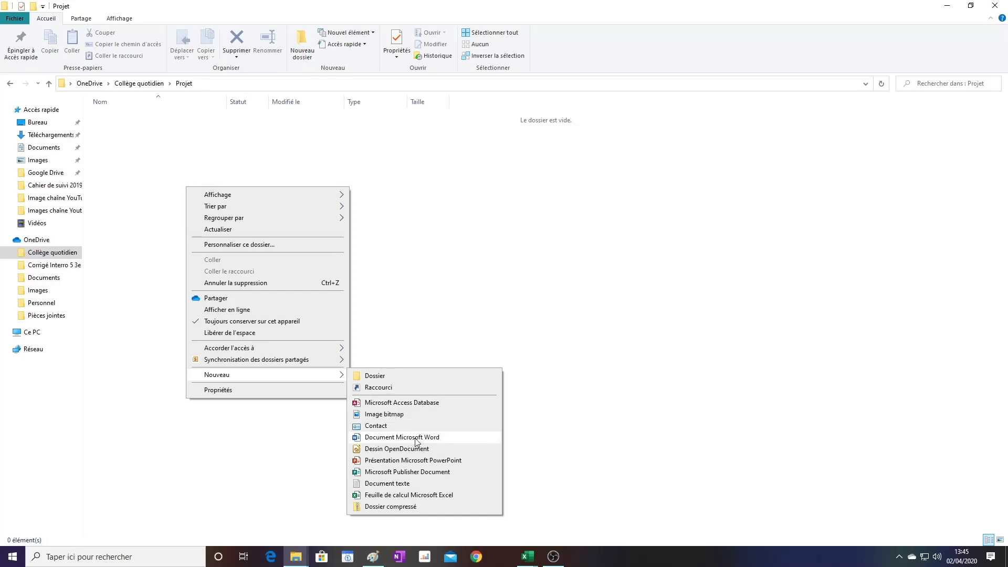
Create a new Microsoft Word document named Projet in the empty Projet folder.
{"action": "left_click", "coordinate": [415, 439]}
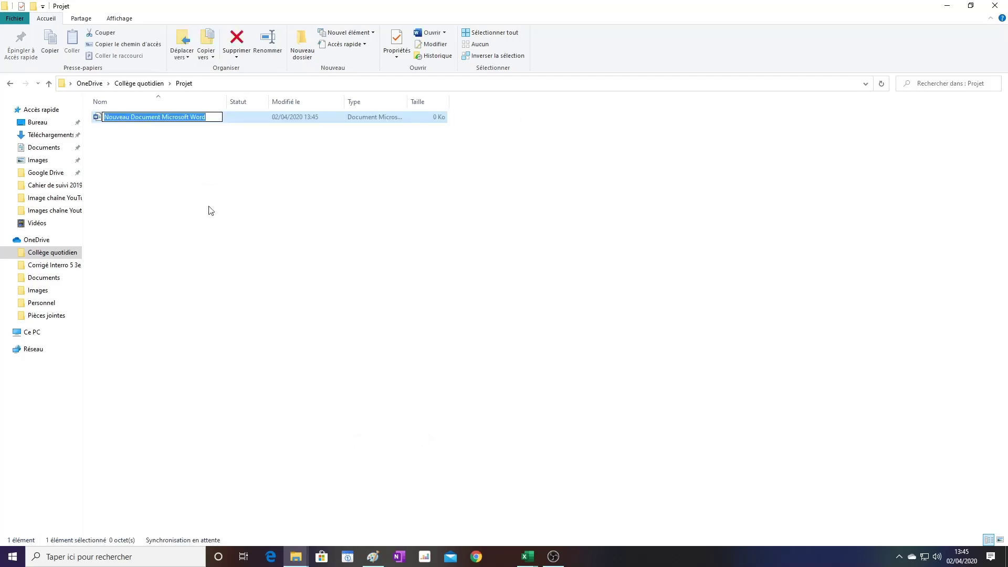
{"action": "type", "text": "Projet"}
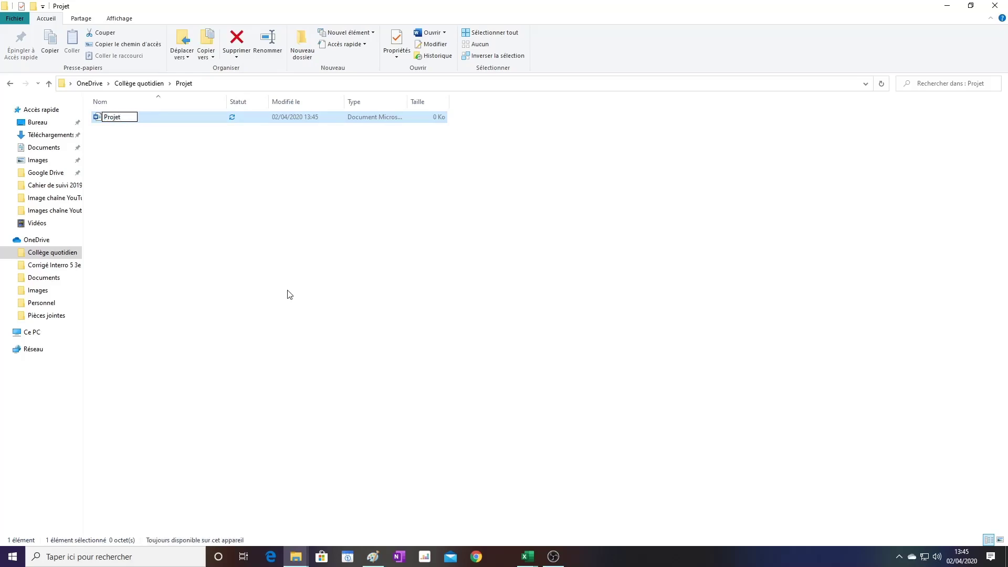
{"action": "left_click", "coordinate": [287, 294]}
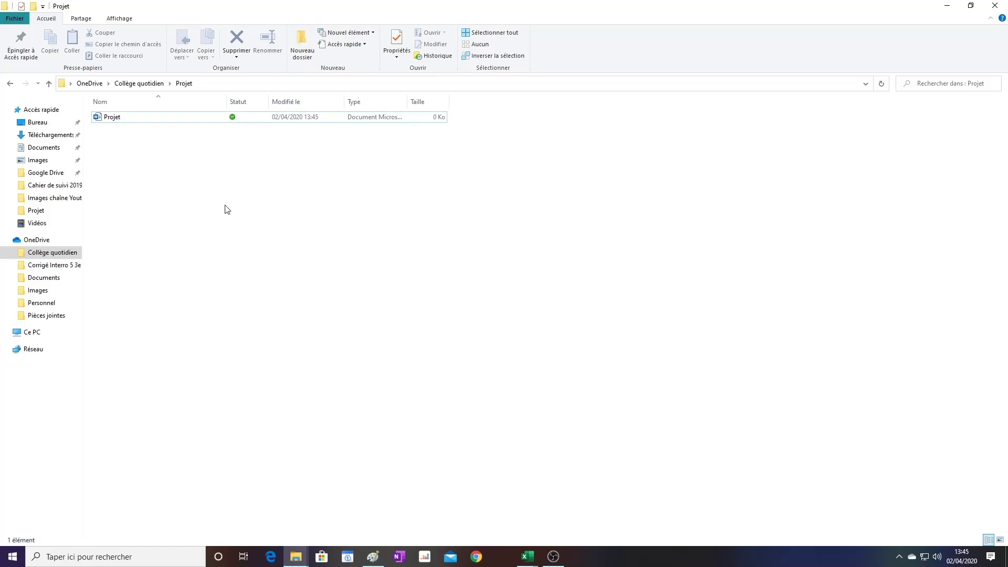
Search the computer's applications for "libre" and close the search.
{"action": "left_click", "coordinate": [84, 558]}
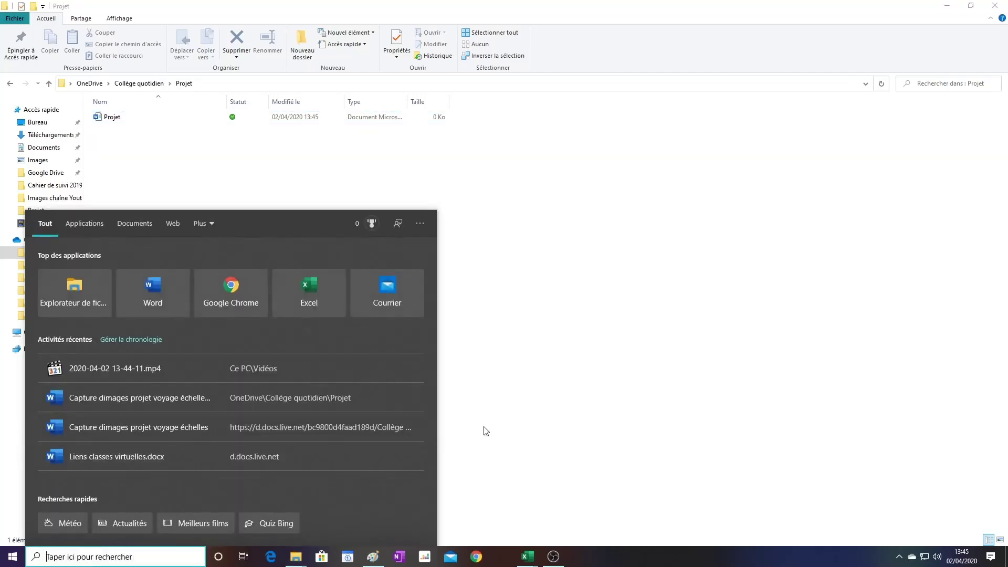
{"action": "type", "text": "libre"}
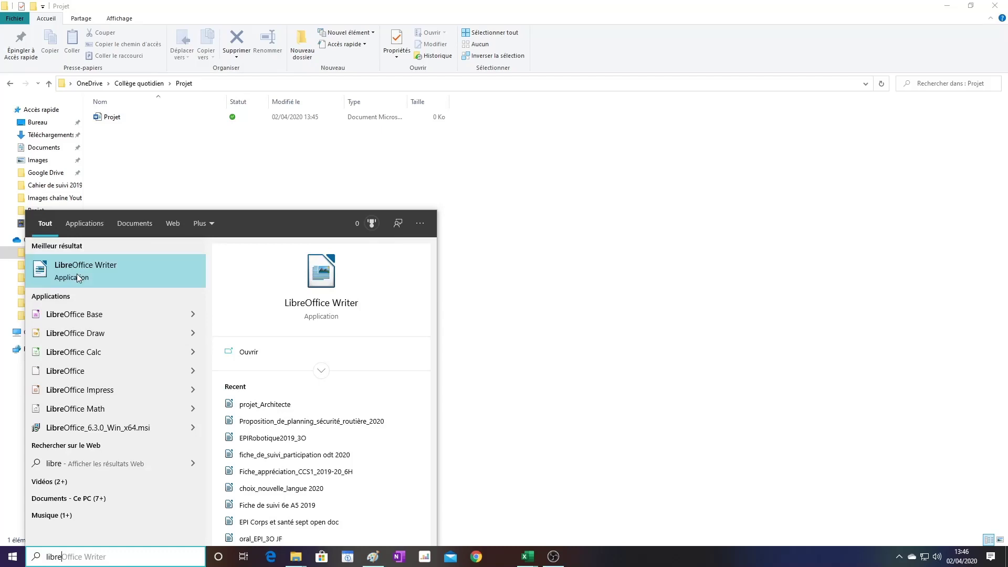
{"action": "left_click", "coordinate": [204, 187]}
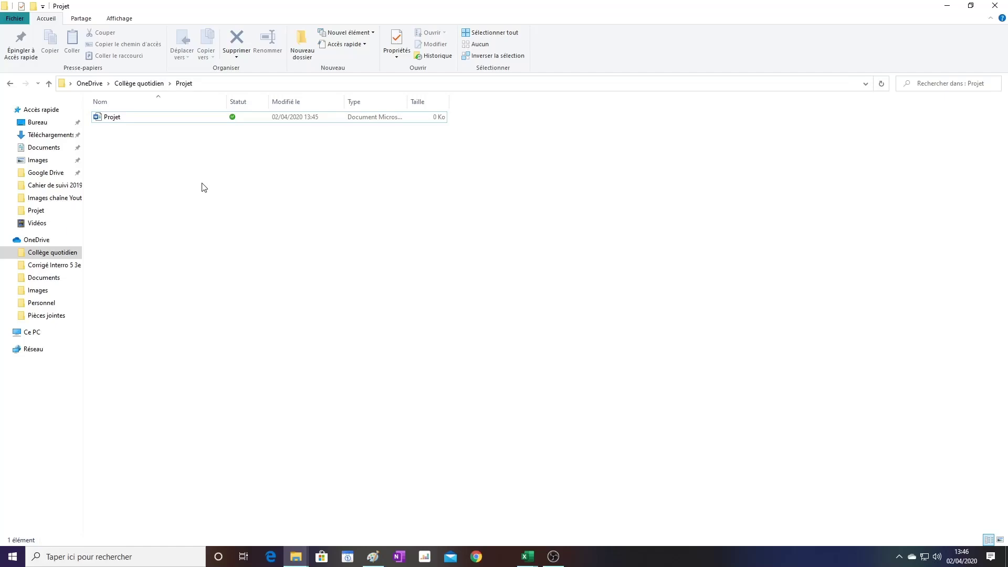
Open the Projet document in Word and delete the stray asterisk on its blank page.
{"action": "double_click", "coordinate": [124, 119]}
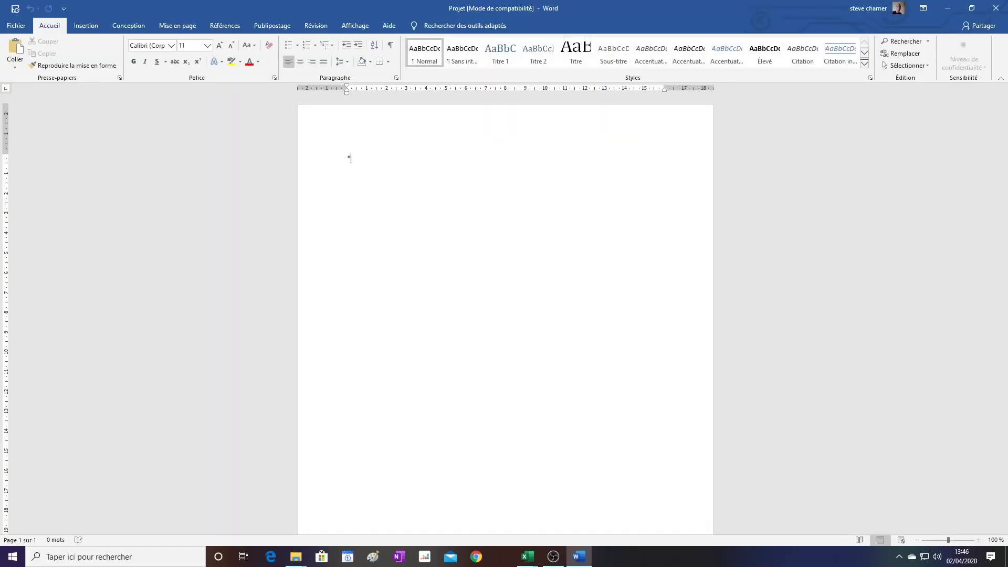
{"action": "key", "text": "BackSpace"}
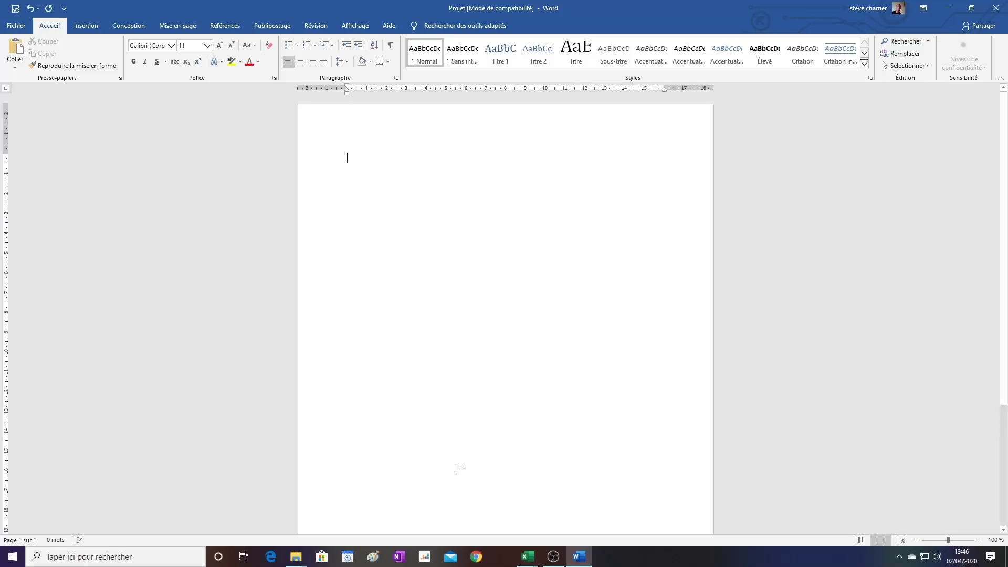
Switch to Google Chrome, search for "google map" and open the Google Maps site.
{"action": "left_click", "coordinate": [476, 558]}
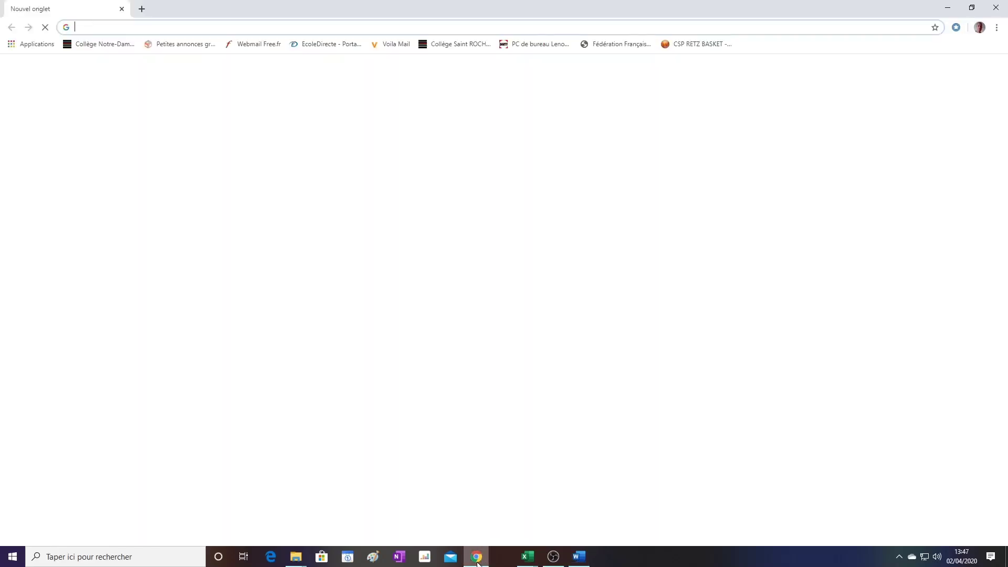
{"action": "left_click", "coordinate": [415, 218]}
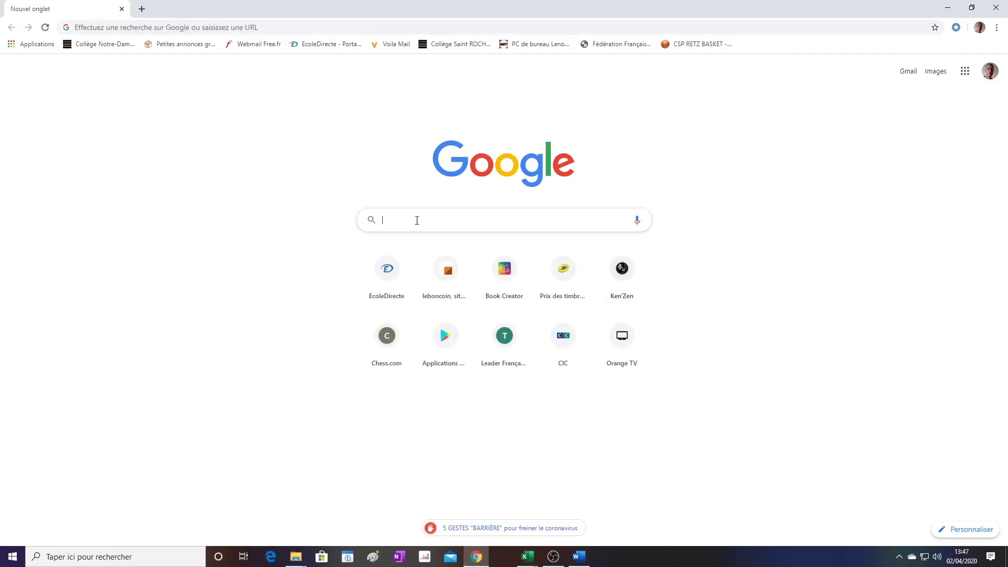
{"action": "type", "text": "google map"}
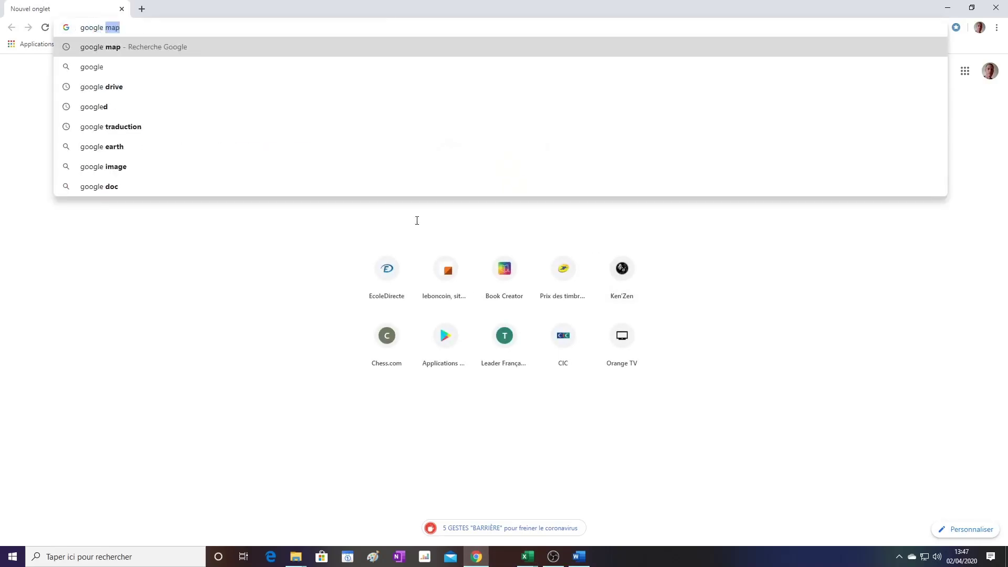
{"action": "key", "text": "Return"}
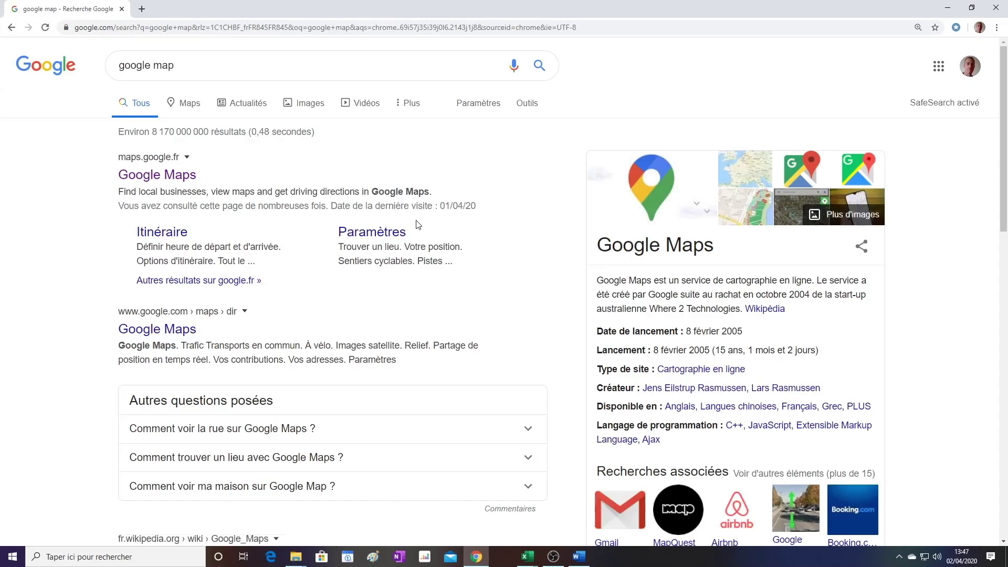
{"action": "left_click", "coordinate": [171, 175]}
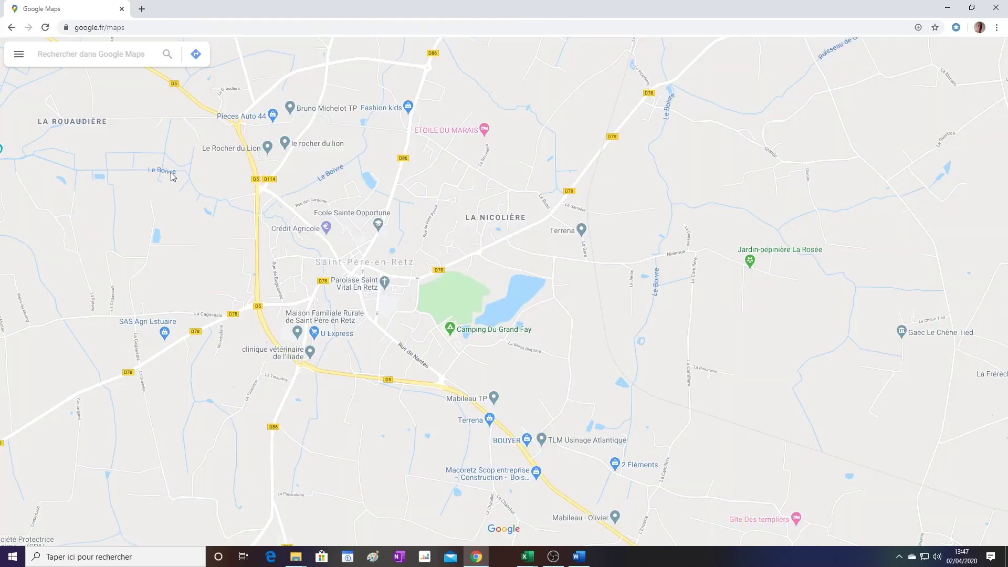
Frame central Paris on the map, close enough for its arrondissements and main monuments to fill the window.
{"action": "type", "text": "*"}
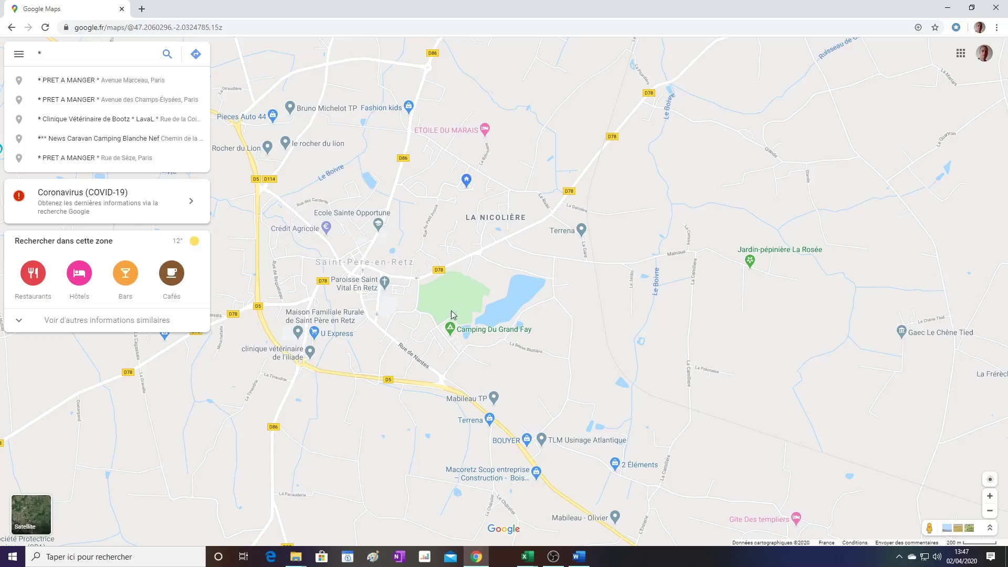
{"action": "scroll", "coordinate": [451, 314], "scroll_direction": "down", "scroll_amount": 3}
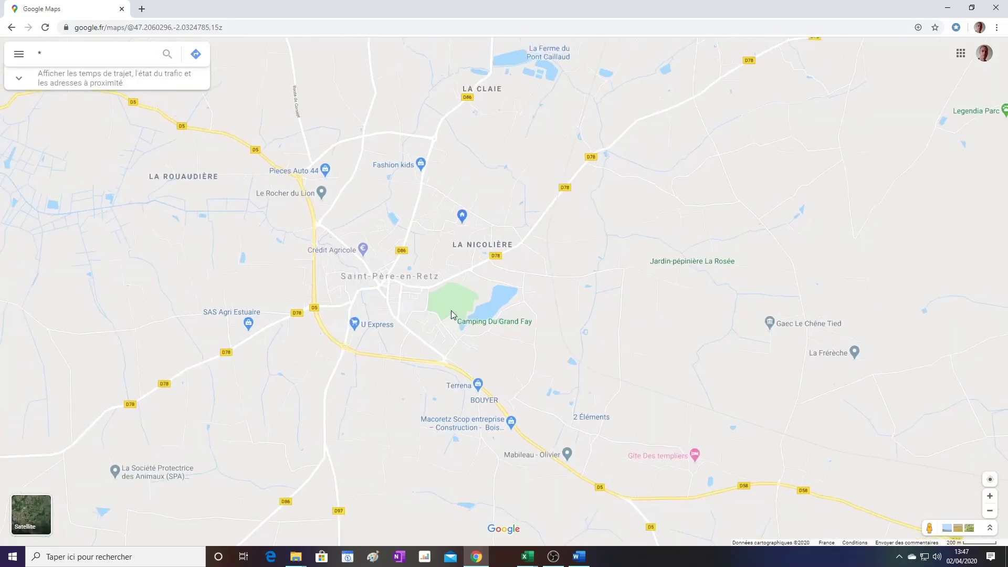
{"action": "scroll", "coordinate": [452, 312], "scroll_direction": "down", "scroll_amount": 7}
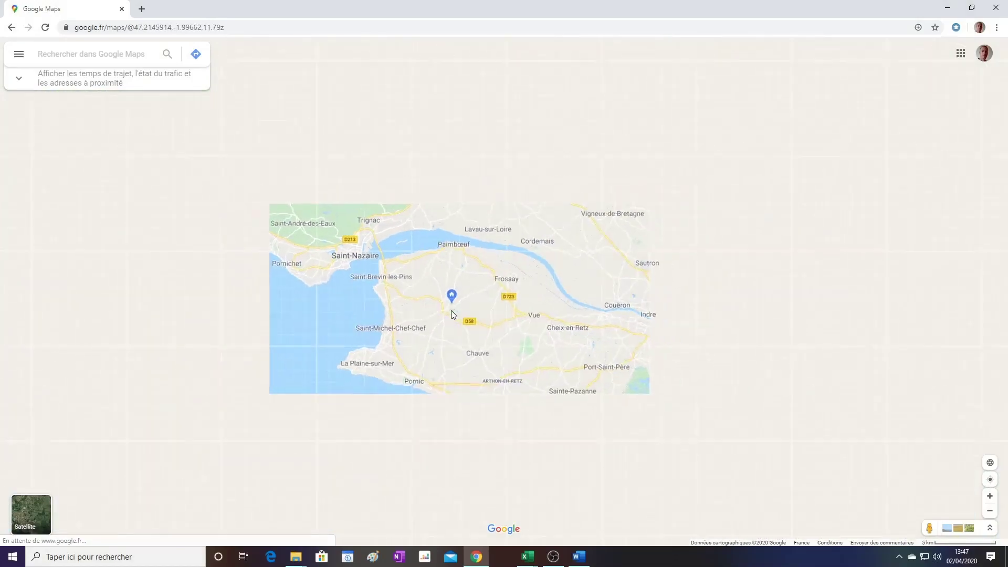
{"action": "scroll", "coordinate": [451, 311], "scroll_direction": "down", "scroll_amount": 6}
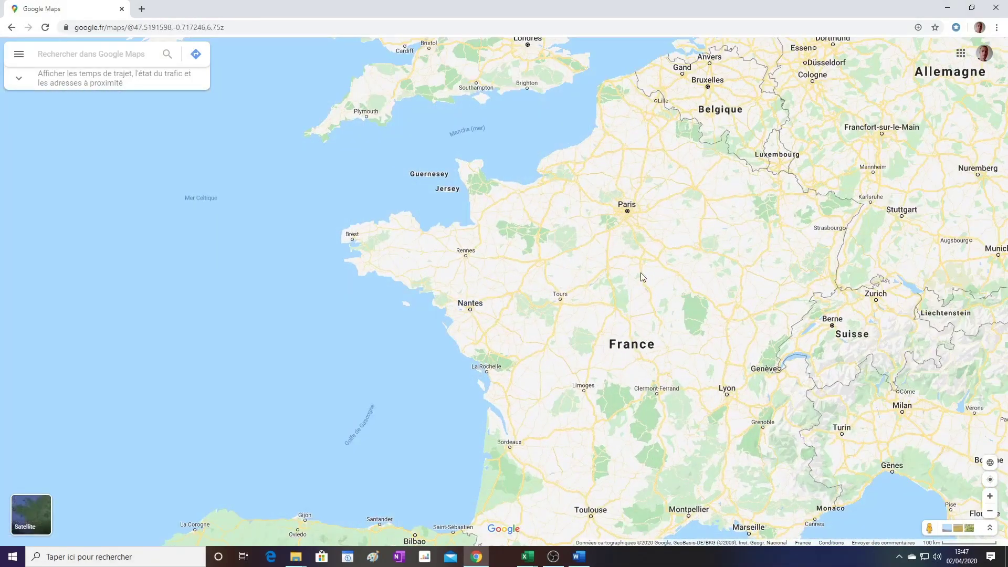
{"action": "left_click_drag", "start_coordinate": [652, 244], "coordinate": [566, 340]}
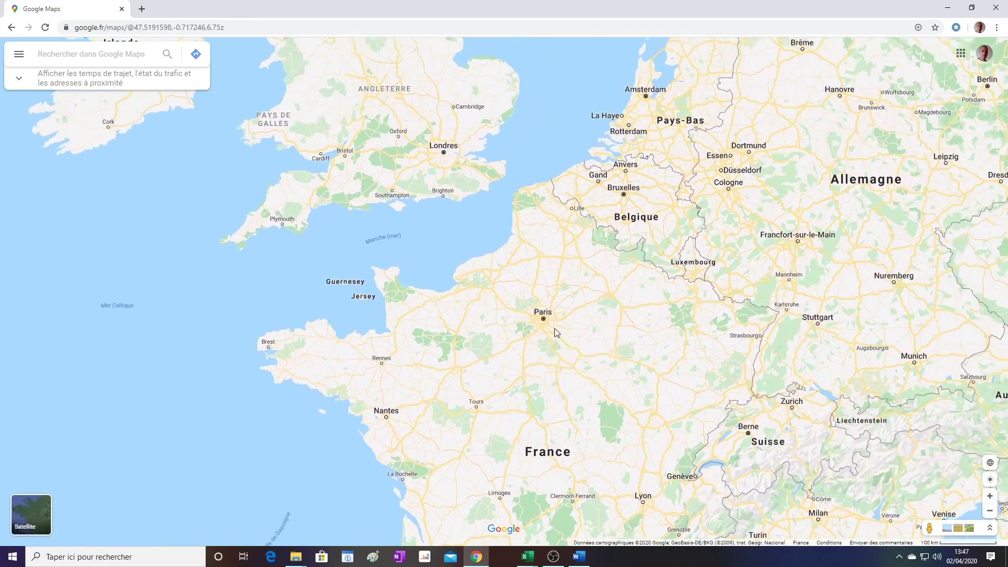
{"action": "scroll", "coordinate": [554, 326], "scroll_direction": "up", "scroll_amount": 5}
{"action": "scroll", "coordinate": [511, 311], "scroll_direction": "up", "scroll_amount": 8}
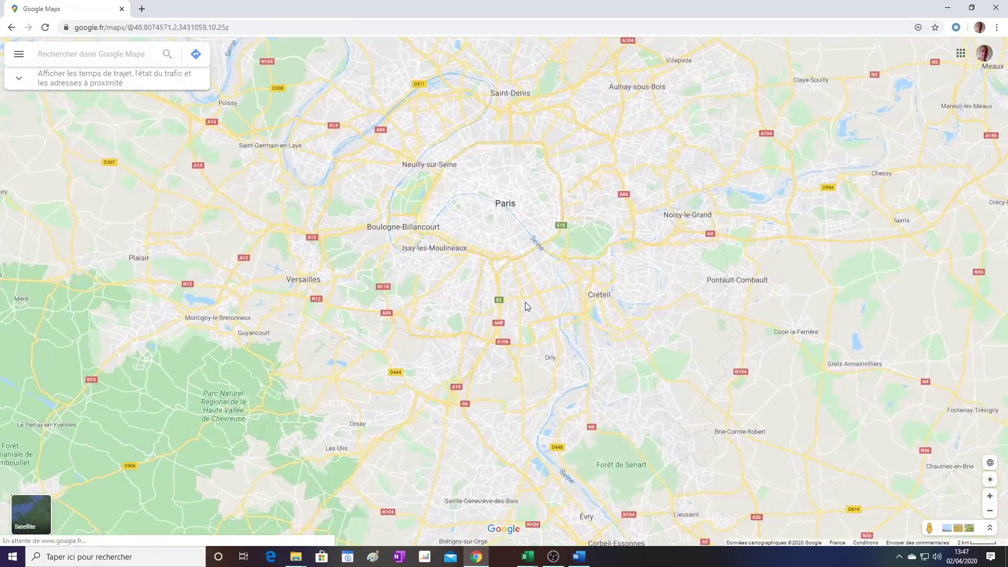
{"action": "scroll", "coordinate": [497, 335], "scroll_direction": "up", "scroll_amount": 4}
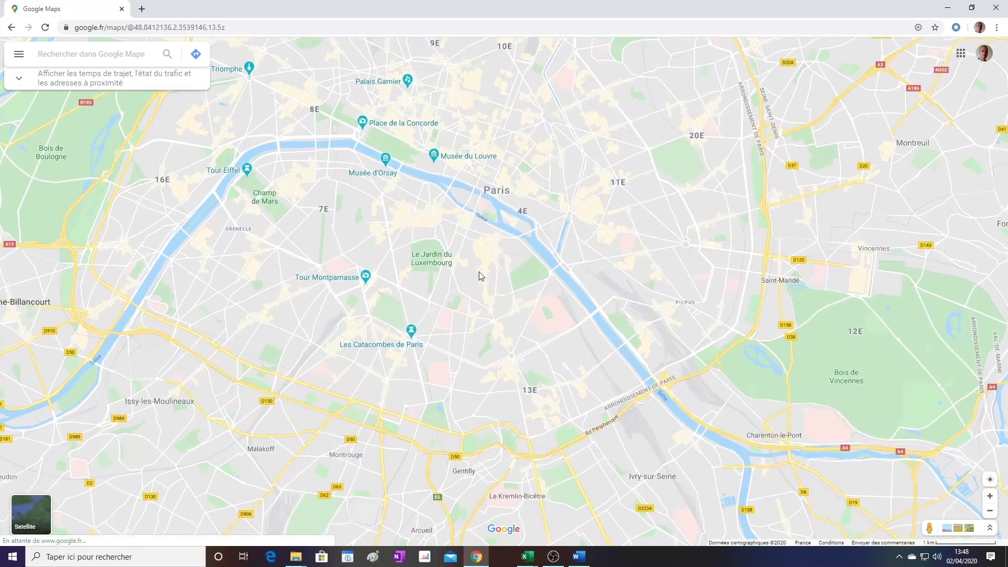
{"action": "left_click_drag", "start_coordinate": [478, 275], "coordinate": [550, 398]}
{"action": "scroll", "coordinate": [470, 360], "scroll_direction": "up", "scroll_amount": 2}
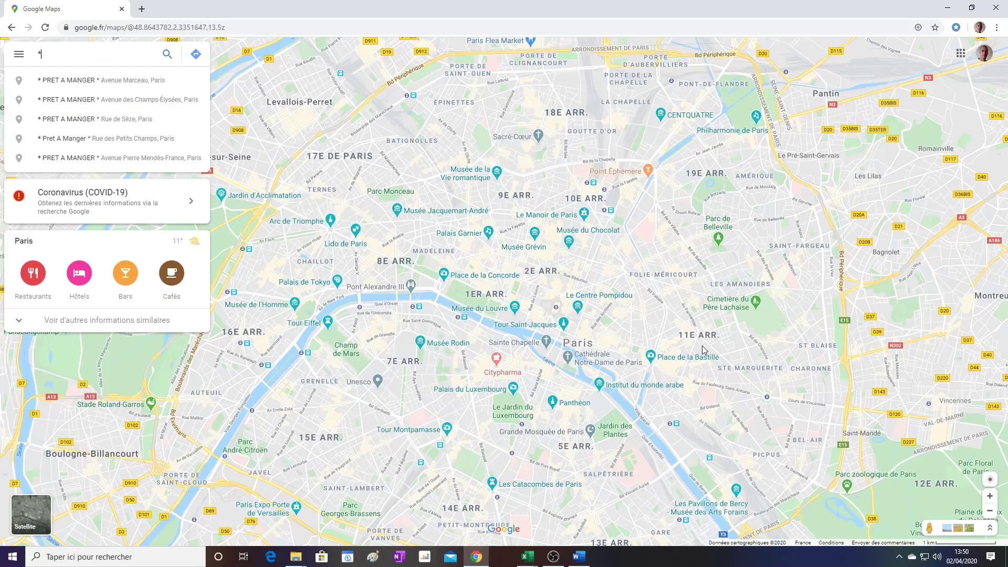
{"action": "key", "text": "BackSpace"}
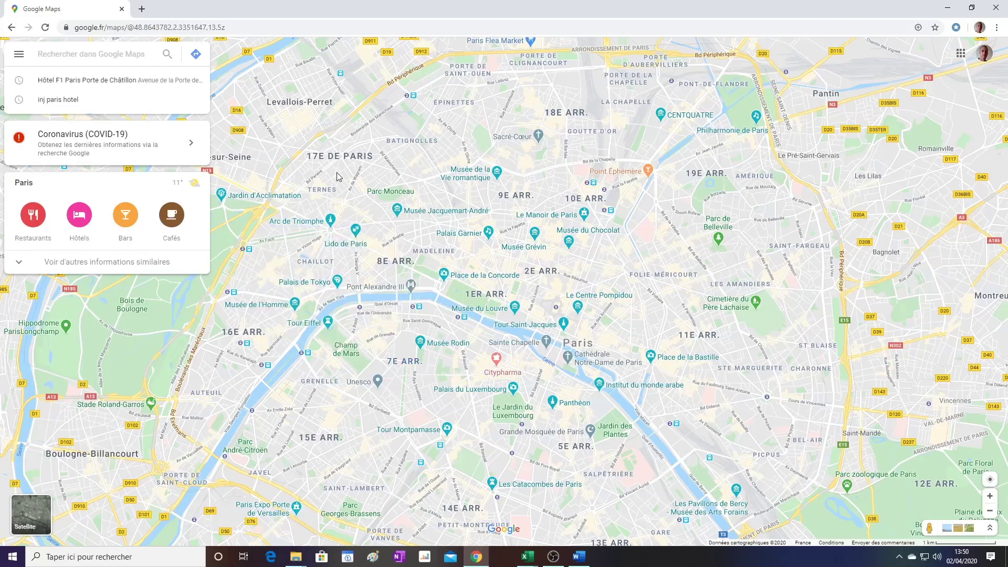
{"action": "type", "text": "*"}
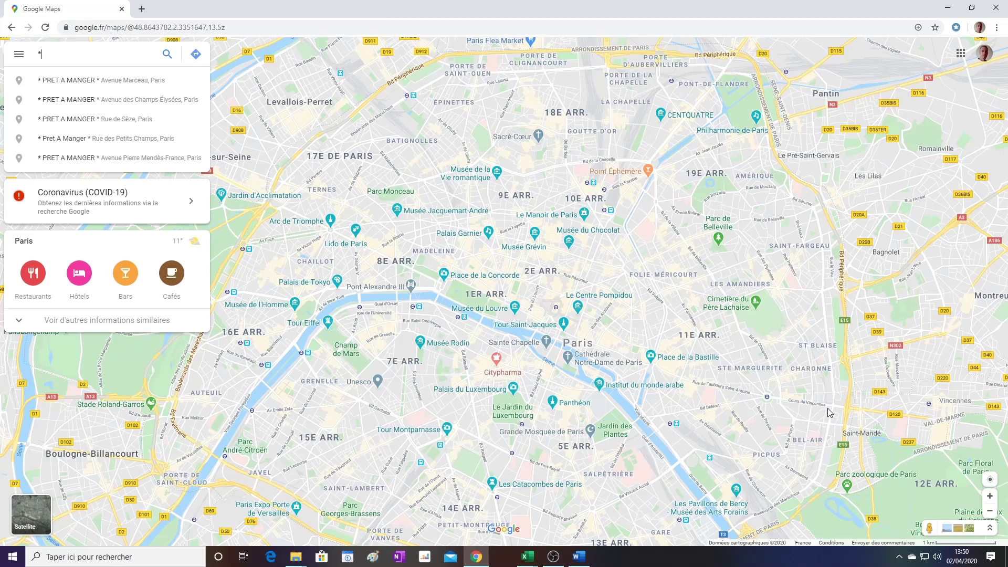
{"action": "type", "text": "*"}
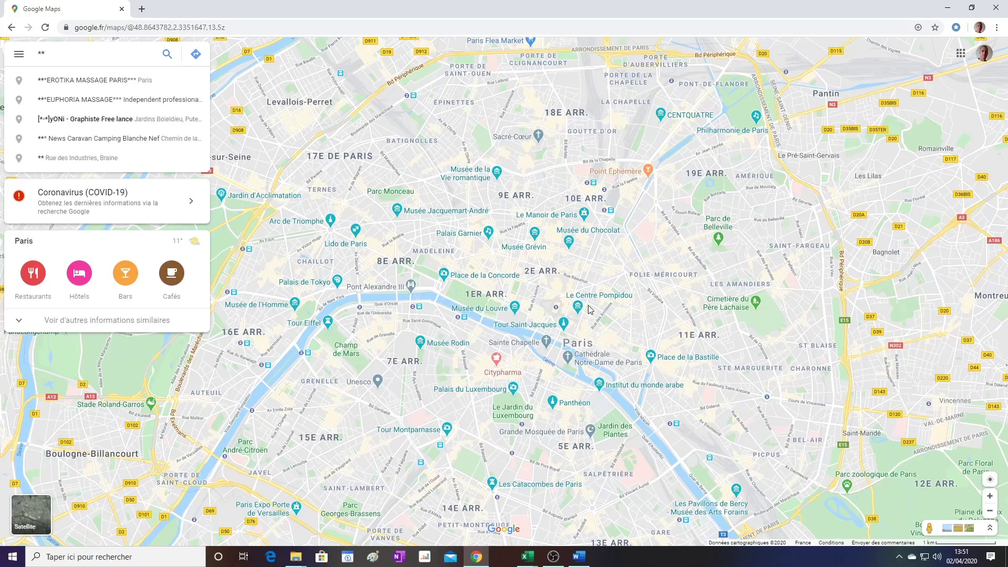
{"action": "key", "text": "BackSpace"}
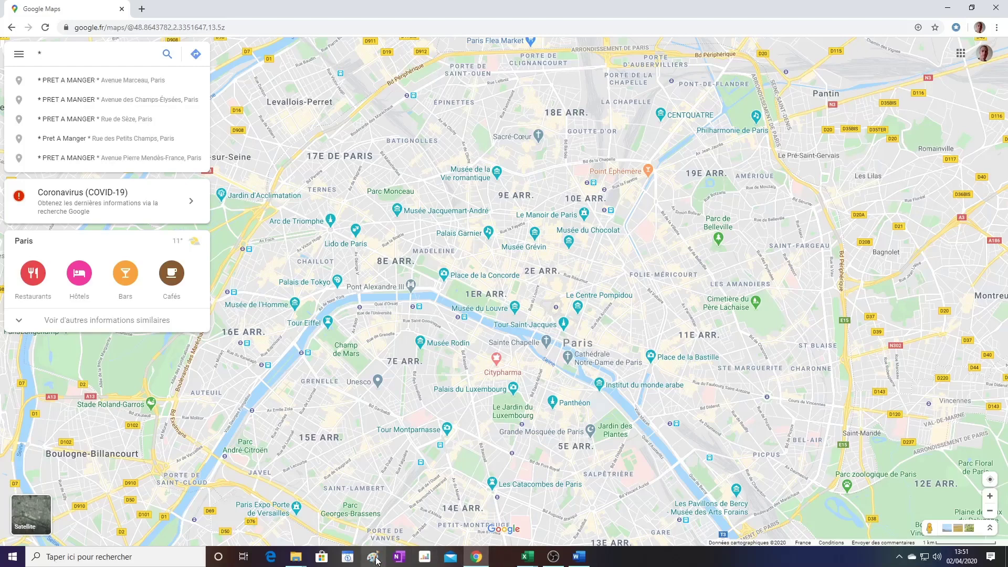
Switch to Paint and paste the captured screenshot of the Paris map onto the blank canvas.
{"action": "left_click", "coordinate": [97, 557]}
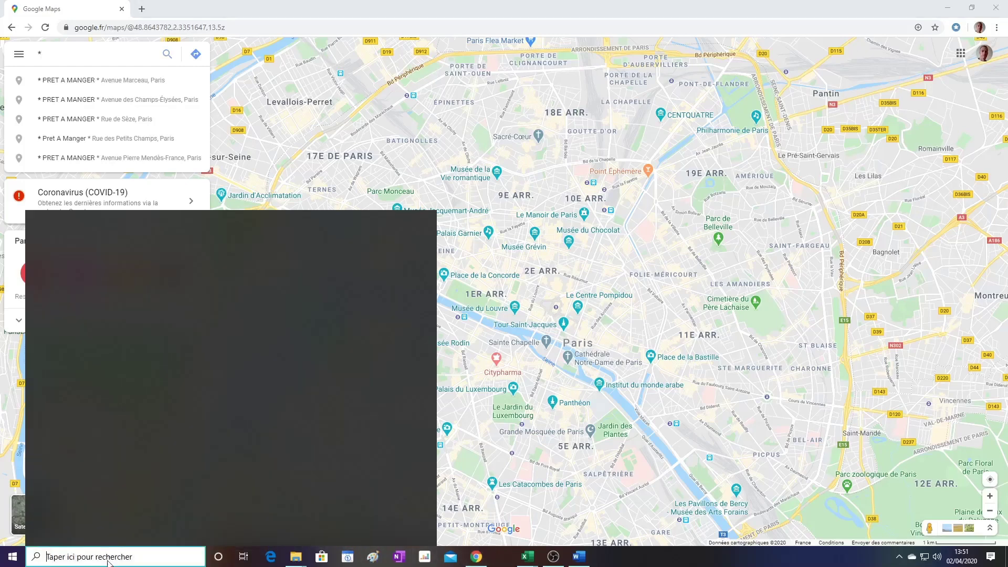
{"action": "type", "text": "paint"}
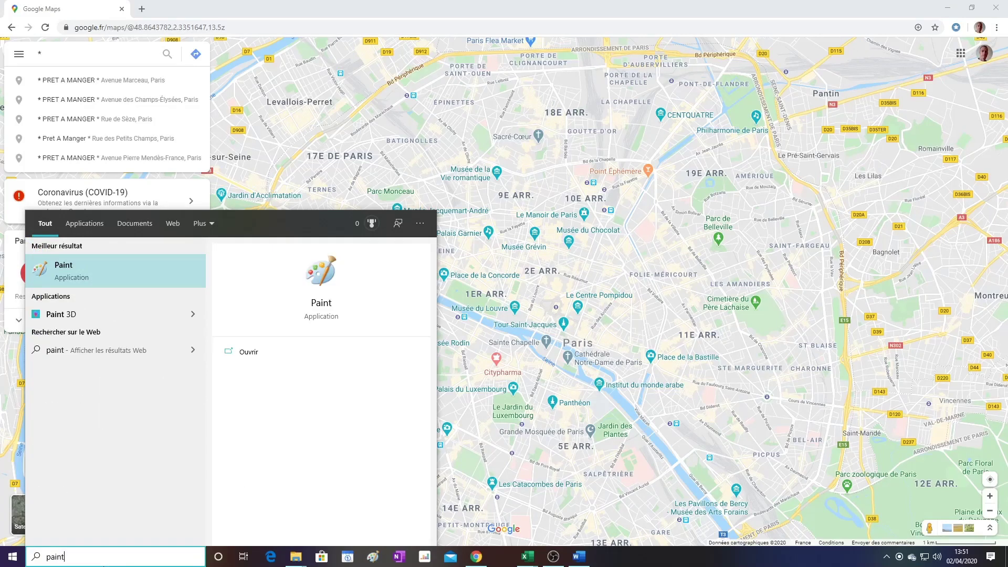
{"action": "left_click", "coordinate": [80, 274]}
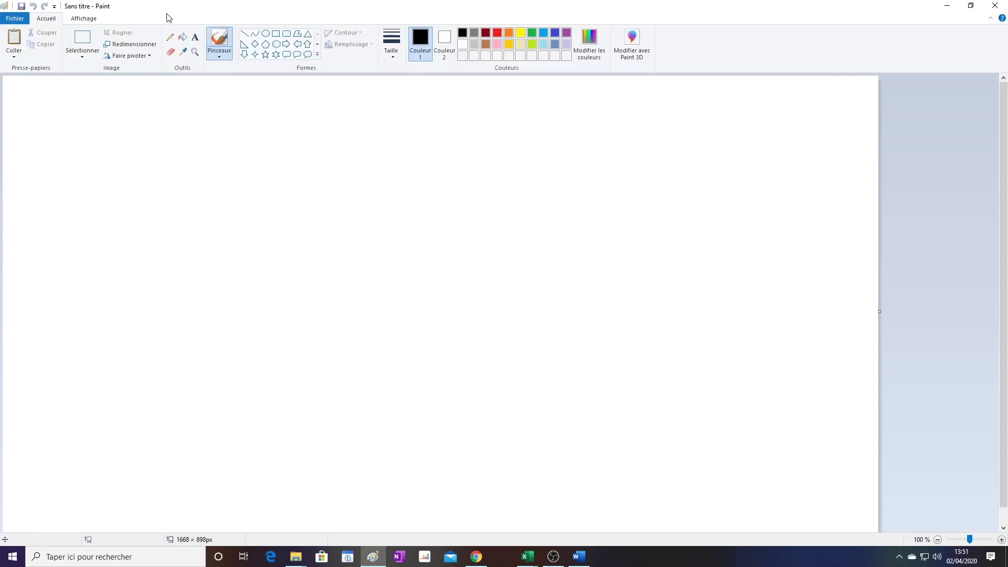
{"action": "left_click", "coordinate": [85, 45]}
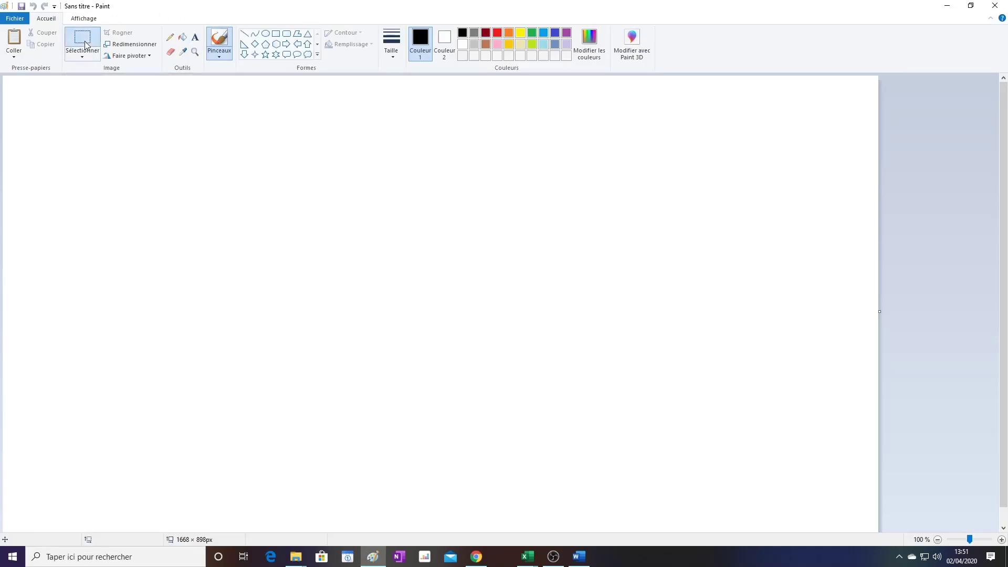
{"action": "right_click", "coordinate": [287, 237]}
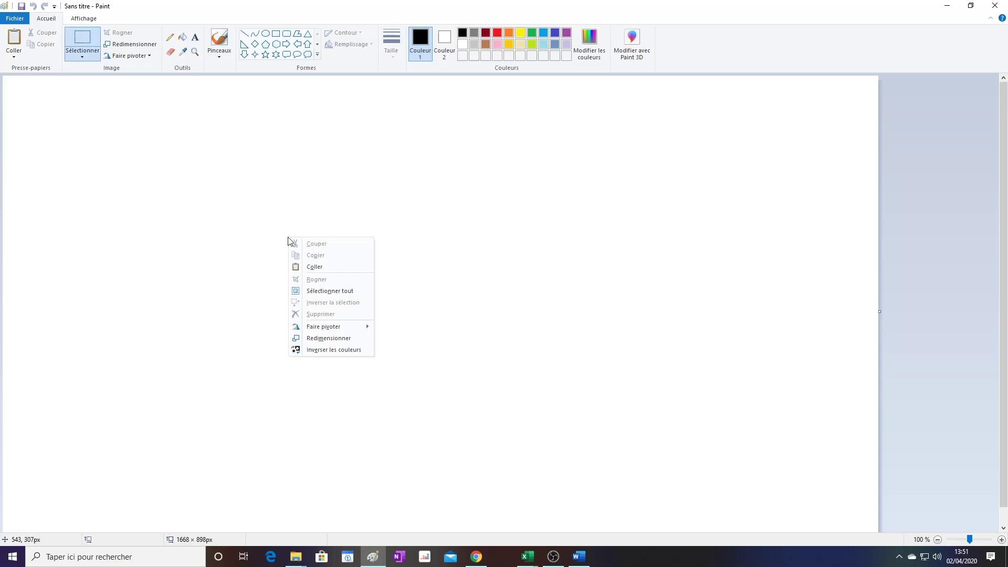
{"action": "left_click", "coordinate": [315, 267]}
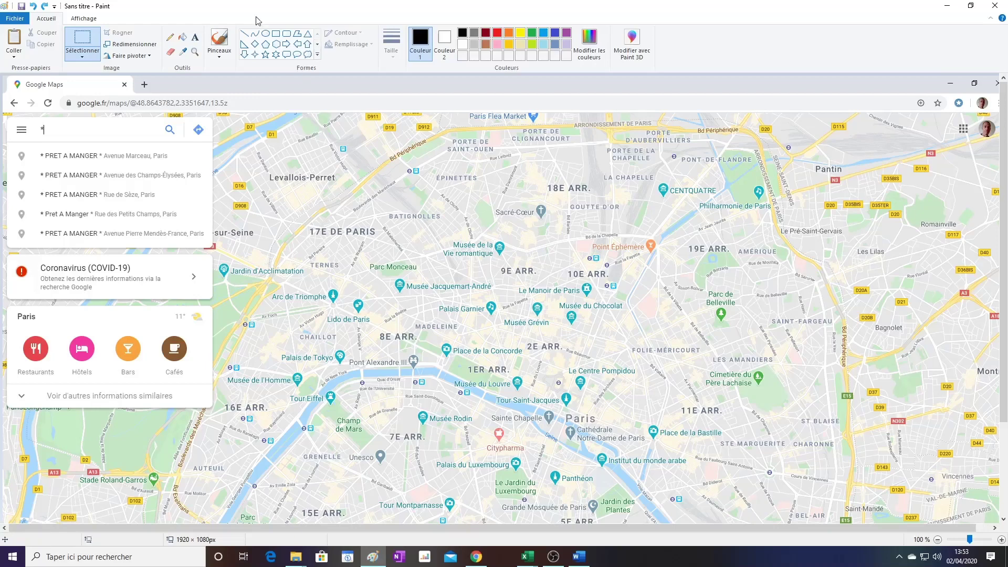
Select the map's 1 km scale bar with a region about 142 × 19 px and move it just below the 7E ARR. label.
{"action": "left_click", "coordinate": [246, 37]}
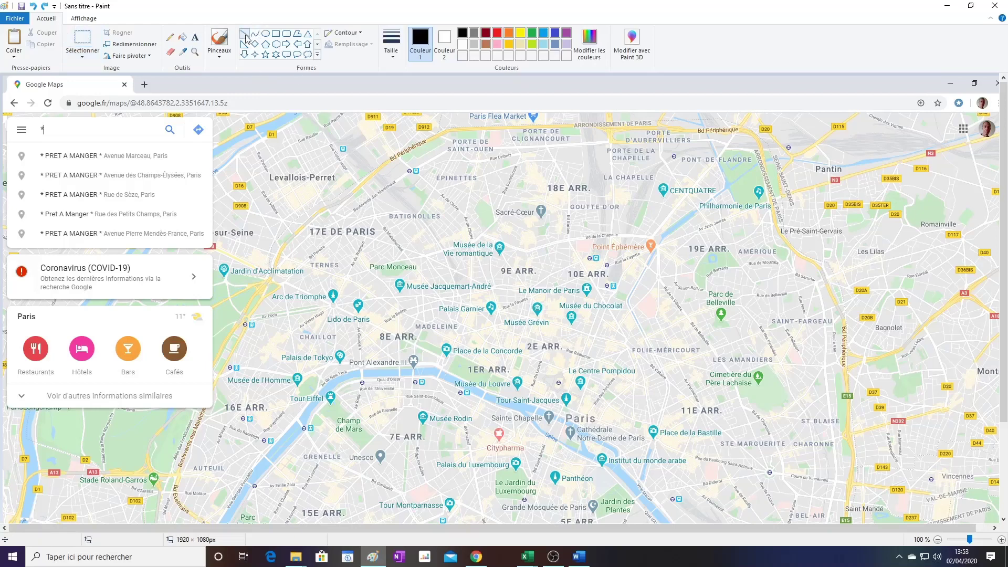
{"action": "left_click", "coordinate": [83, 40]}
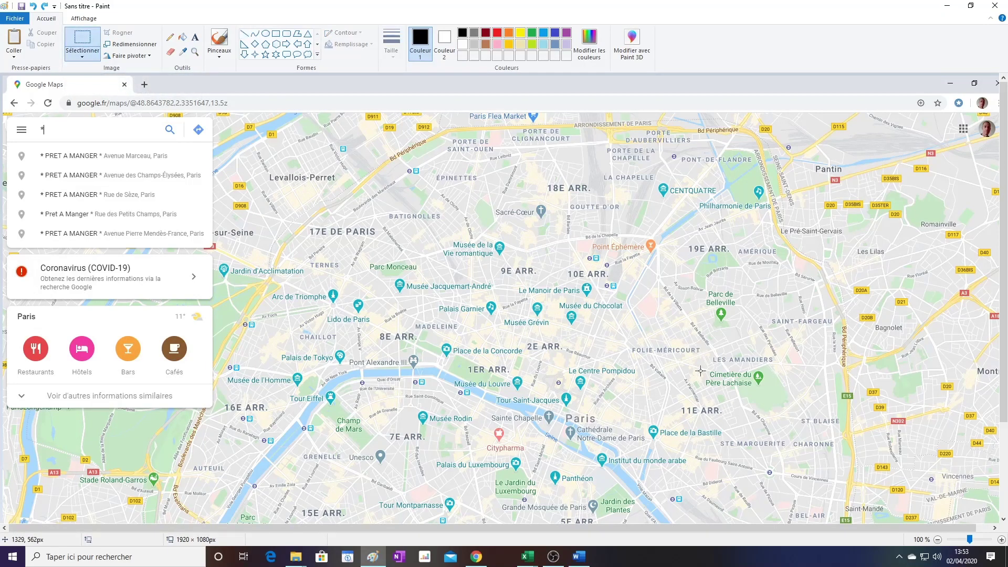
{"action": "scroll", "coordinate": [700, 371], "scroll_direction": "down", "scroll_amount": 3}
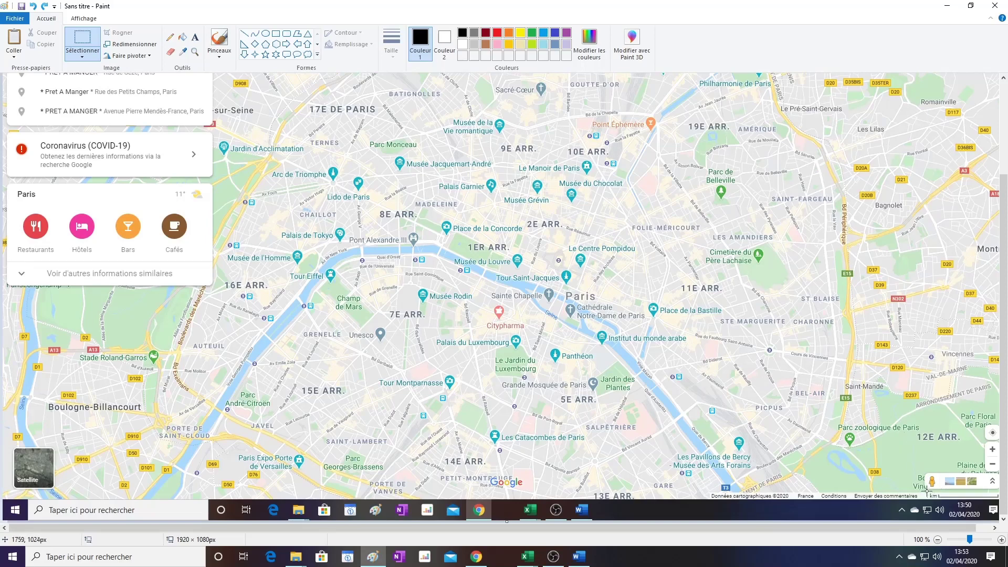
{"action": "left_click_drag", "start_coordinate": [924, 492], "coordinate": [461, 328]}
{"action": "left_click", "coordinate": [988, 496]}
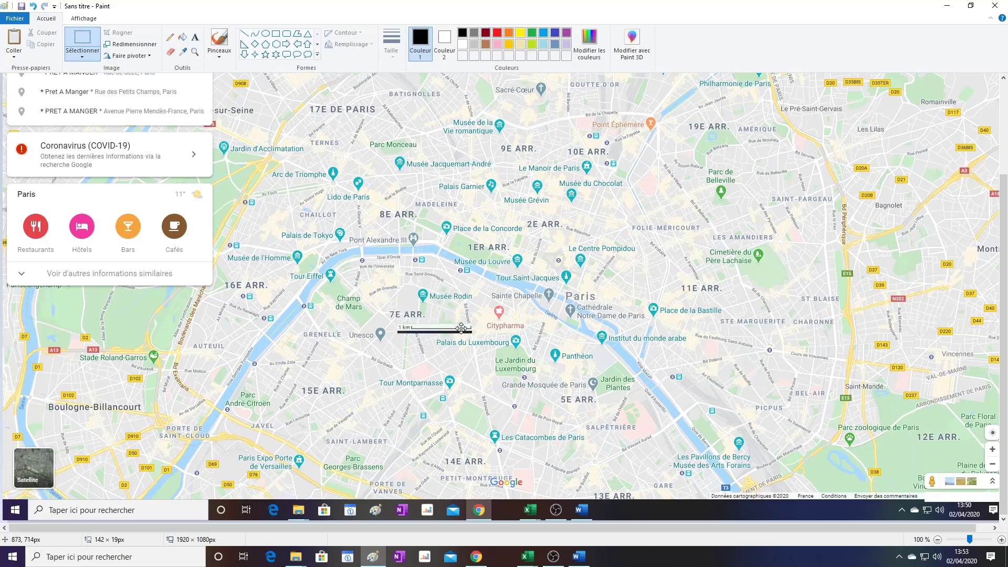
Fix the moved scale bar in place and copy a region about 692 × 405 px of central Paris that includes it.
{"action": "left_click_drag", "start_coordinate": [460, 328], "coordinate": [461, 328]}
{"action": "left_click", "coordinate": [705, 352]}
{"action": "mouse_move", "coordinate": [269, 160]}
{"action": "left_mouse_down"}
{"action": "mouse_move", "coordinate": [379, 266]}
{"action": "mouse_move", "coordinate": [643, 367]}
{"action": "mouse_move", "coordinate": [632, 372]}
{"action": "left_mouse_up"}
{"action": "left_click_drag", "start_coordinate": [632, 372], "coordinate": [632, 372]}
{"action": "right_click", "coordinate": [459, 261]}
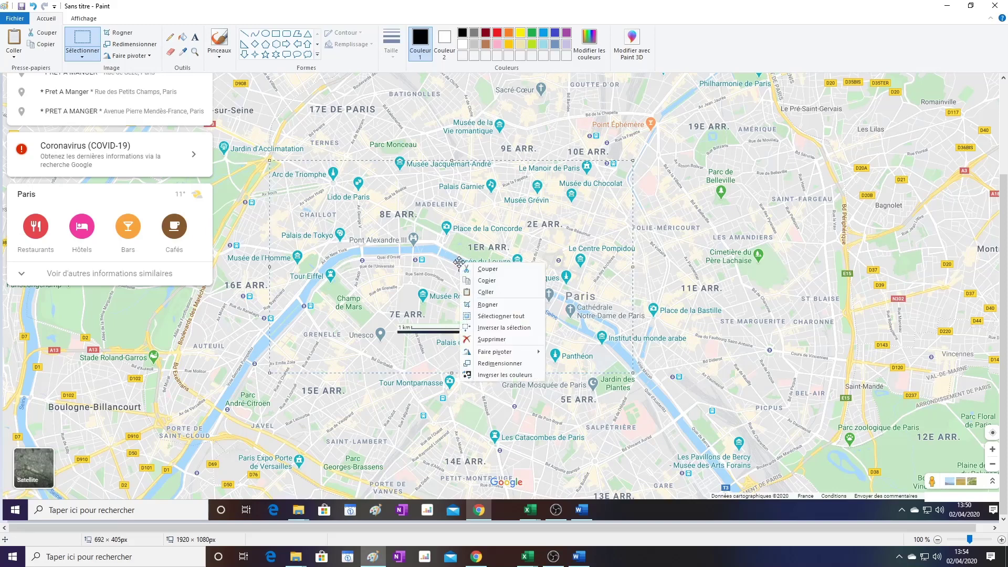
{"action": "left_click", "coordinate": [494, 282]}
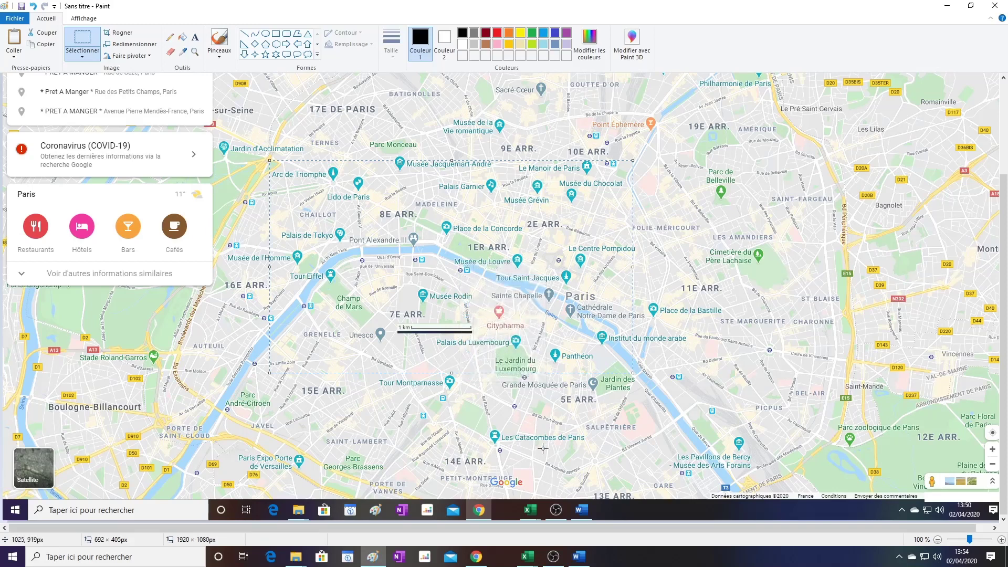
Switch to the Projet document in Word, paste the copied map at the start of the page and add a new line below it.
{"action": "mouse_move", "coordinate": [579, 561]}
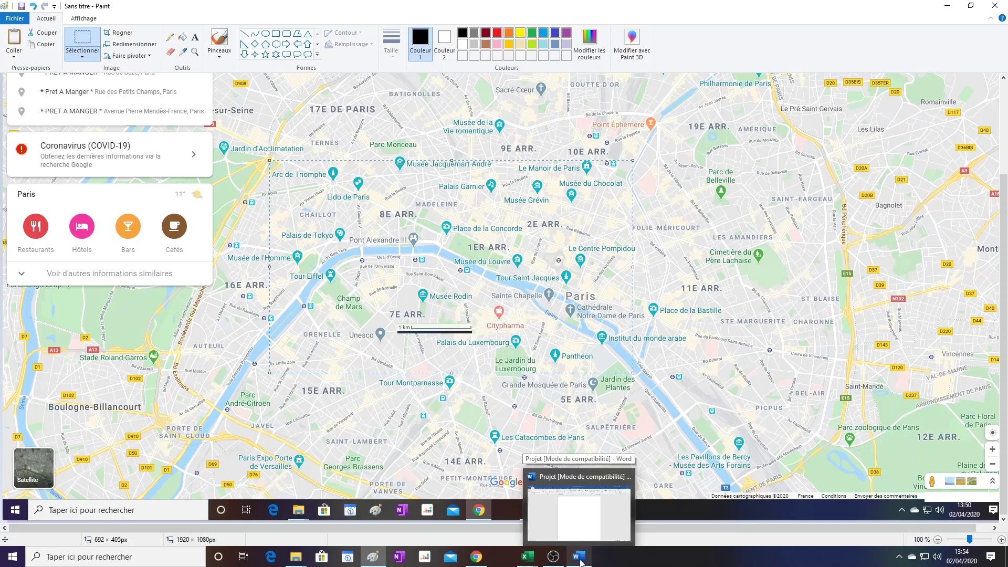
{"action": "left_click", "coordinate": [580, 561]}
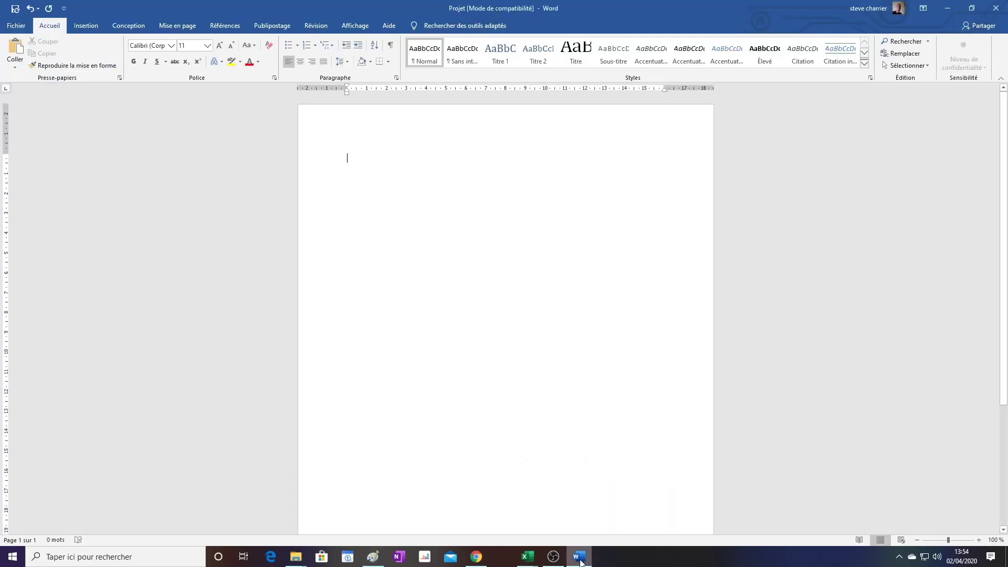
{"action": "right_click", "coordinate": [351, 158]}
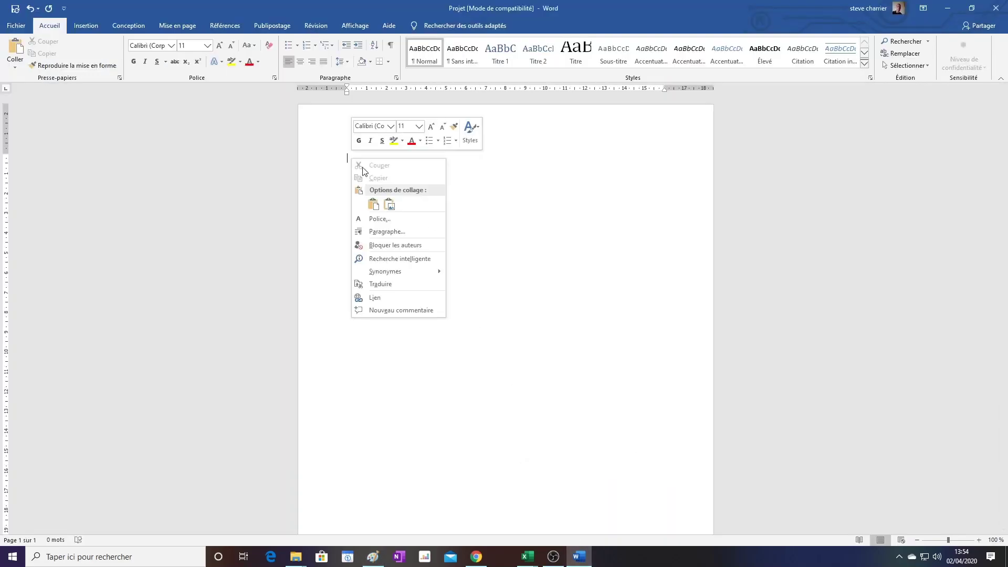
{"action": "left_click", "coordinate": [374, 205]}
{"action": "left_click", "coordinate": [376, 207]}
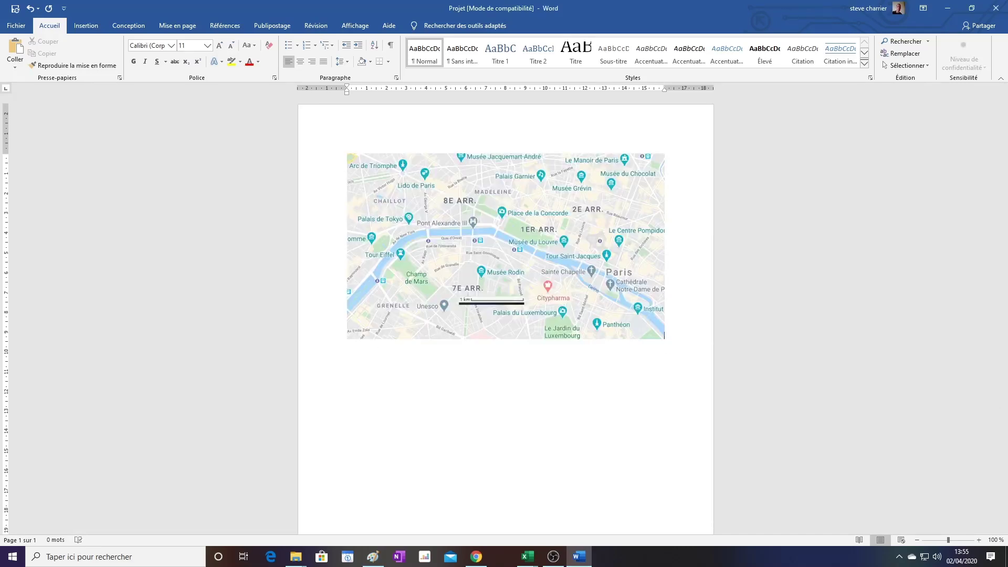
{"action": "key", "text": "Return"}
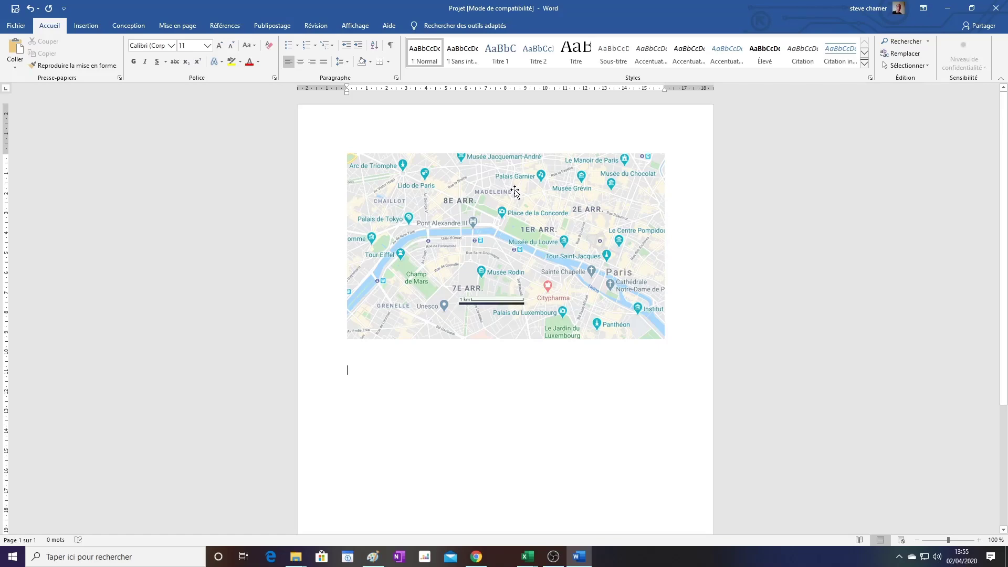
Switch to Google Chrome, search for "limage libre de droit" in a new tab and open the Pixabay site.
{"action": "left_click", "coordinate": [476, 557]}
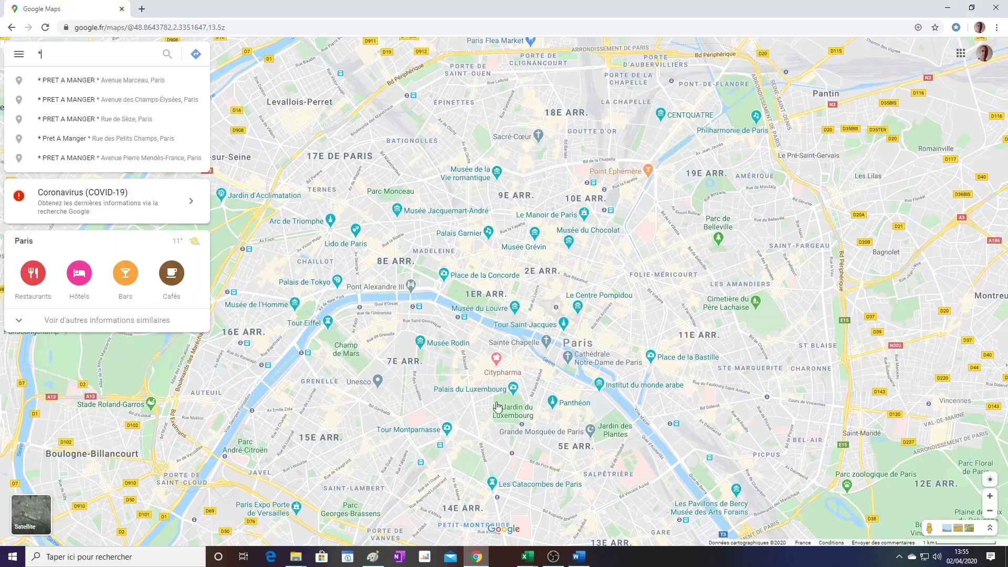
{"action": "left_click", "coordinate": [141, 9]}
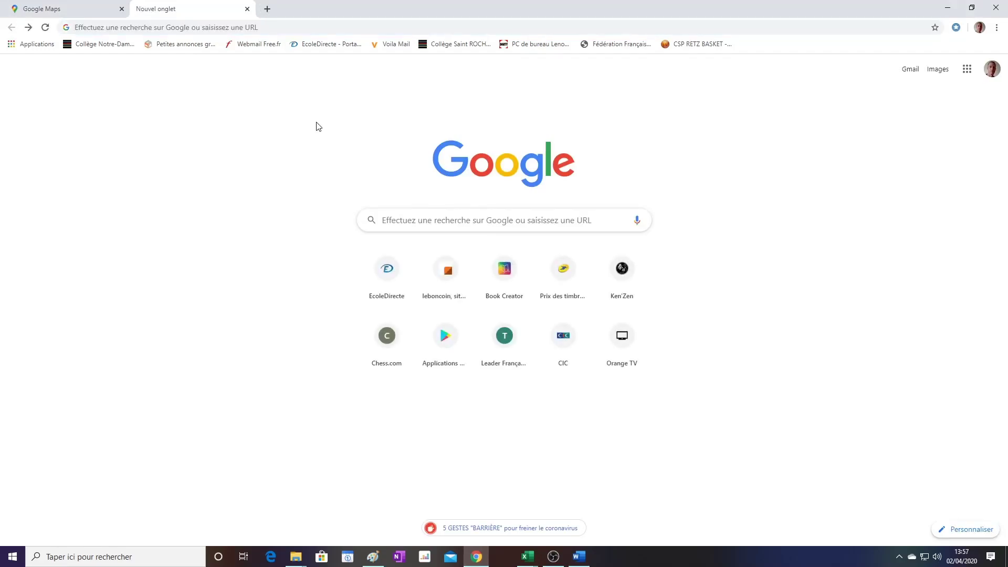
{"action": "left_click", "coordinate": [393, 221]}
{"action": "type", "text": "l"}
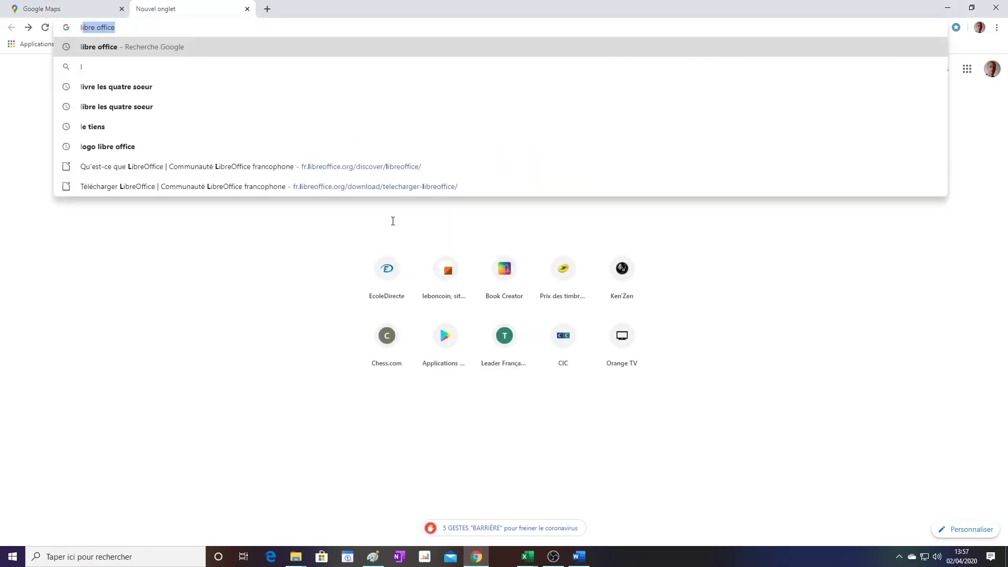
{"action": "type", "text": "image"}
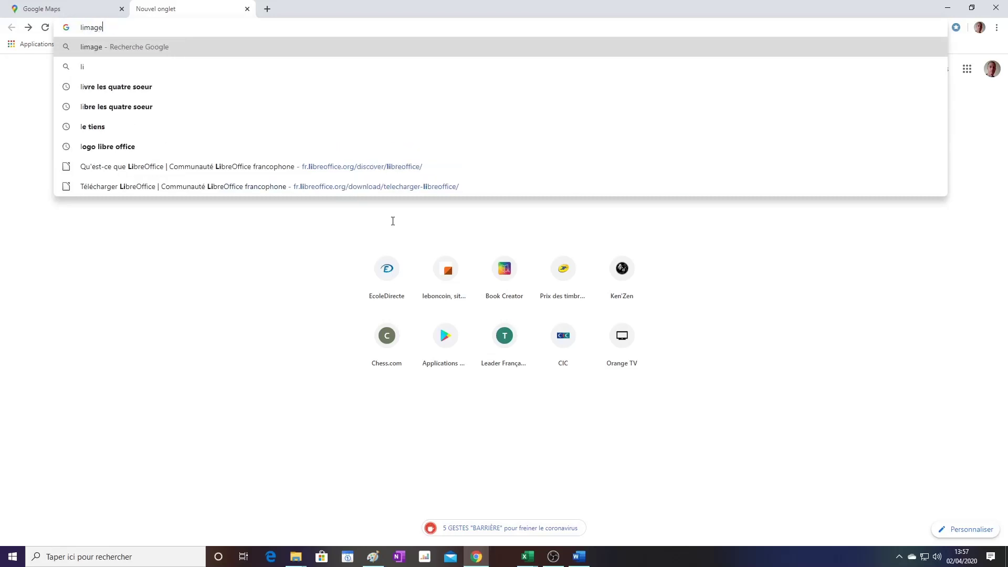
{"action": "type", "text": " libre de droit"}
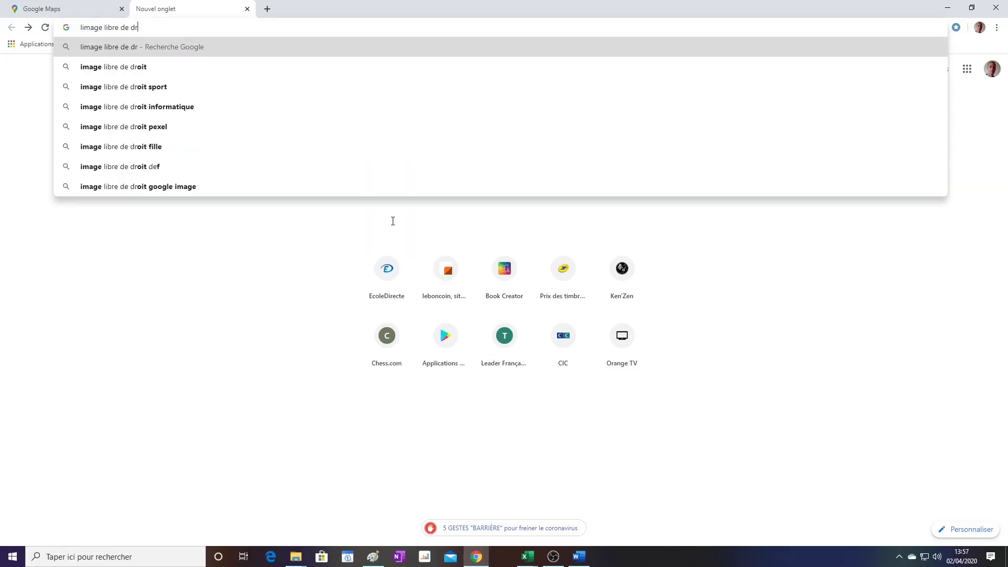
{"action": "key", "text": "Return"}
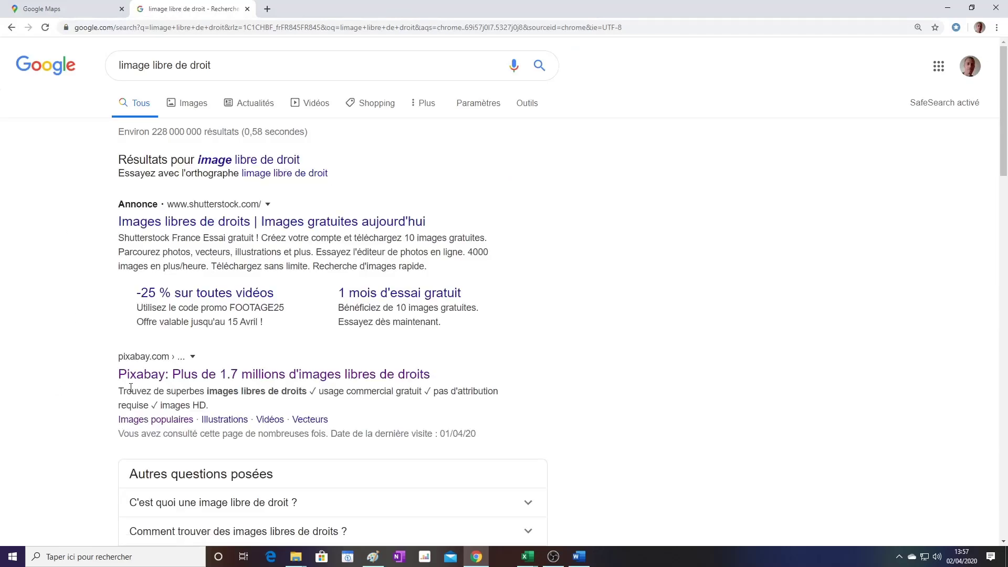
{"action": "left_click", "coordinate": [251, 376]}
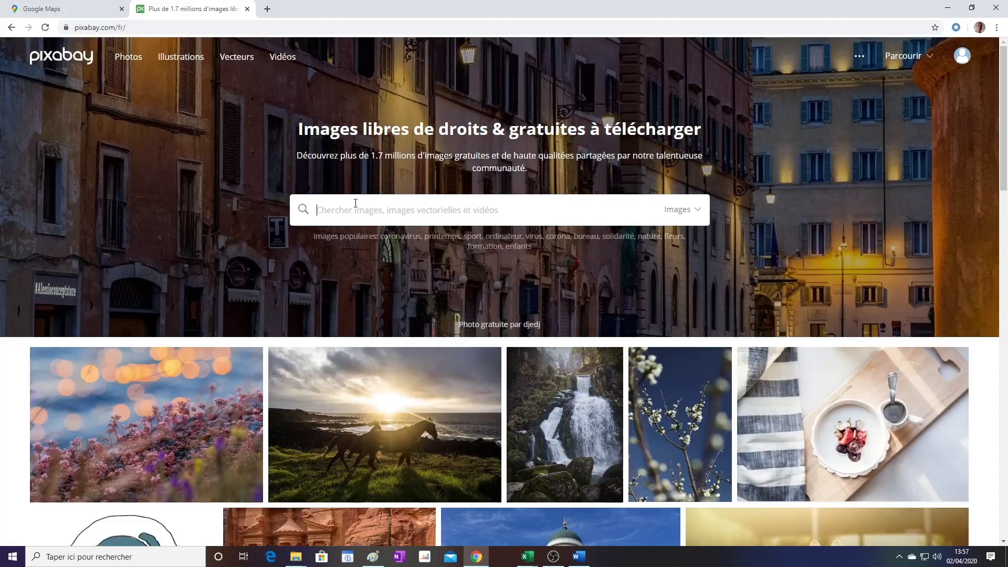
Search Pixabay for "arc de triomphe" and open the frontal night photo of the arch with light trails on the road.
{"action": "type", "text": "arc d"}
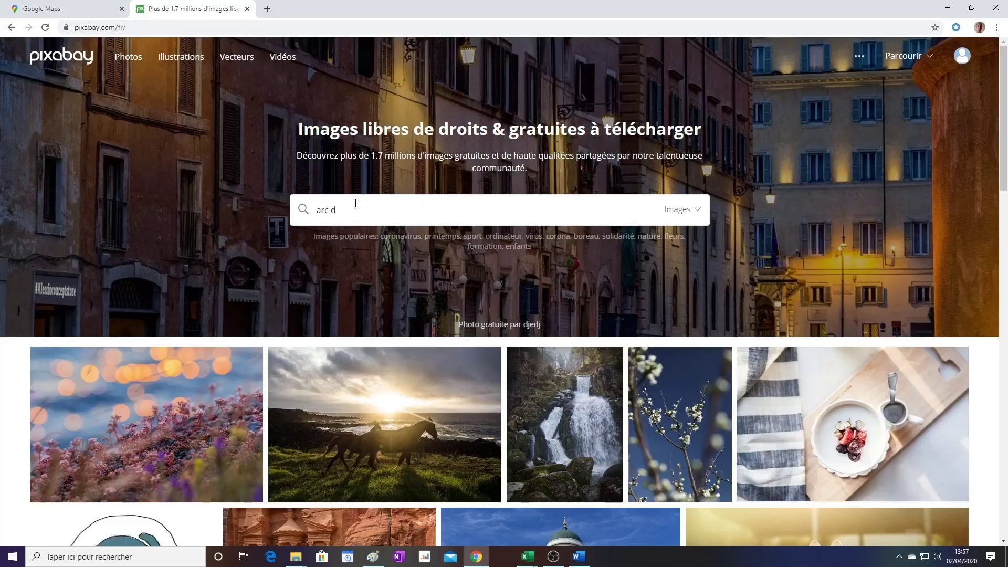
{"action": "type", "text": "e triomphe"}
{"action": "key", "text": "Return"}
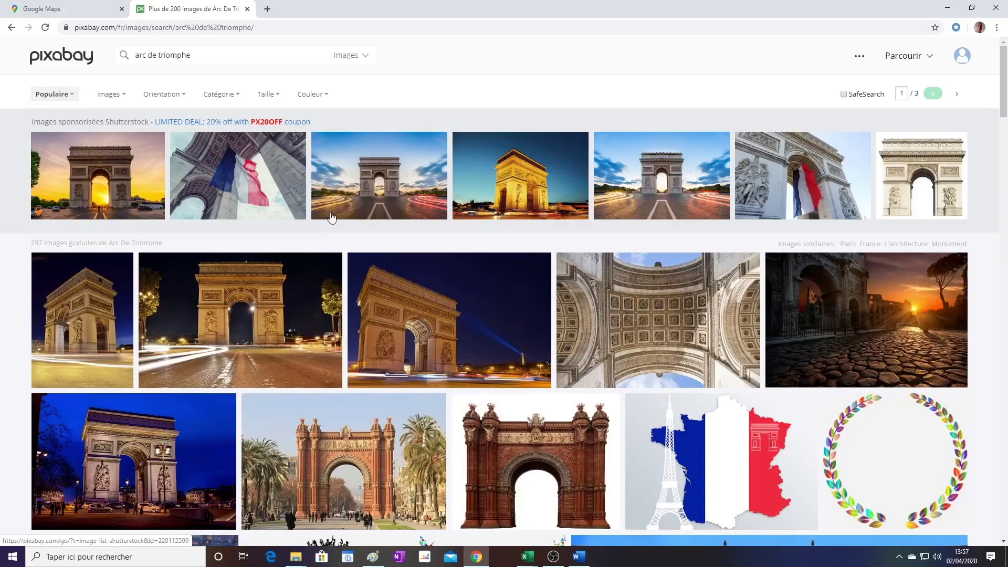
{"action": "key", "text": "Home"}
{"action": "type", "text": "*"}
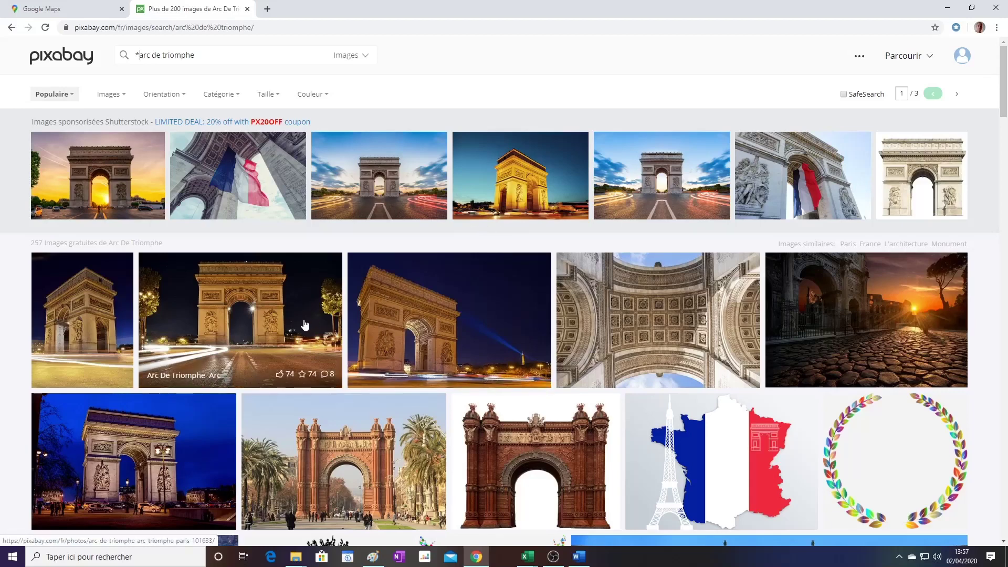
{"action": "left_click", "coordinate": [259, 314]}
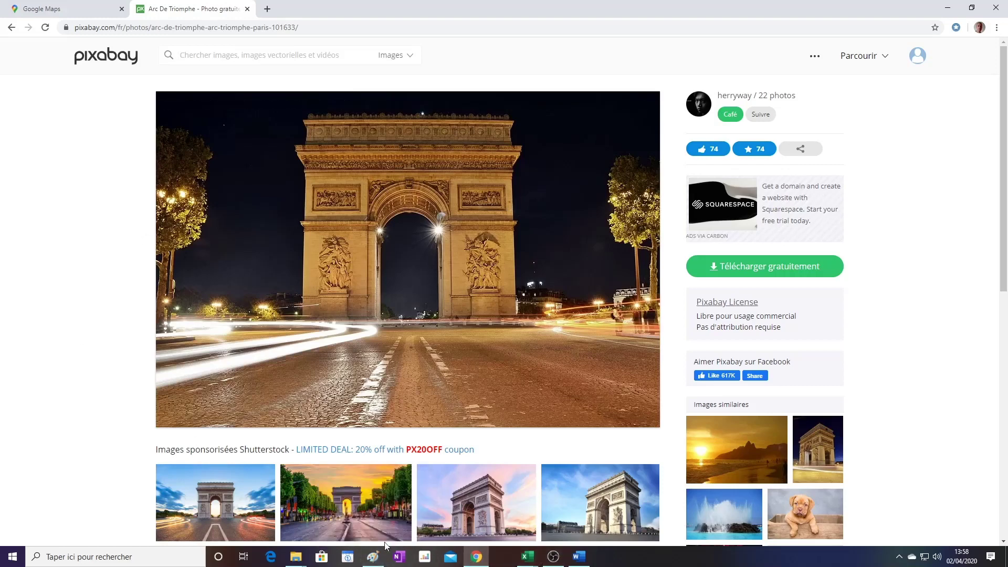
Switch to Paint and paste the captured screenshot of the Pixabay photo page over the map.
{"action": "left_click", "coordinate": [373, 555]}
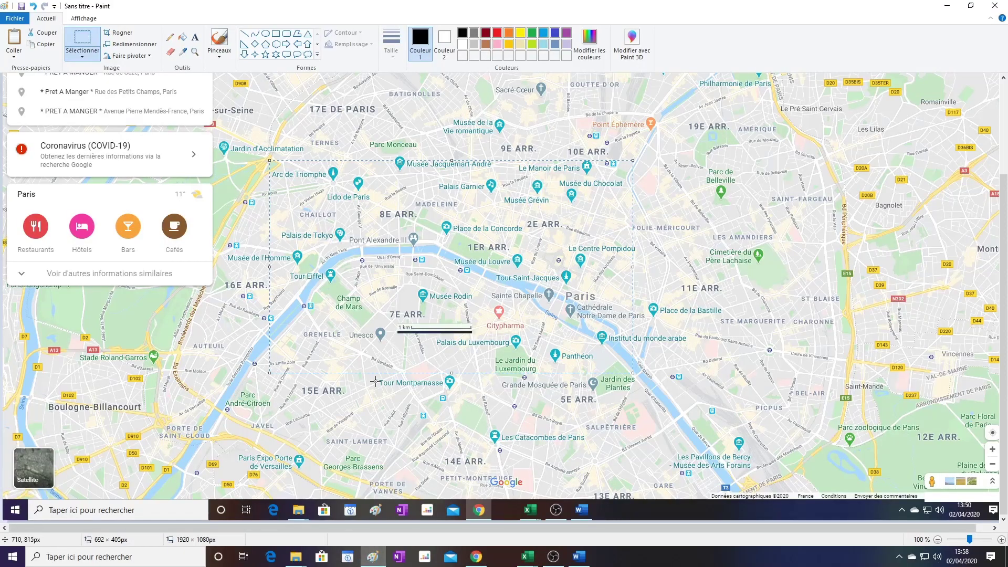
{"action": "right_click", "coordinate": [386, 401]}
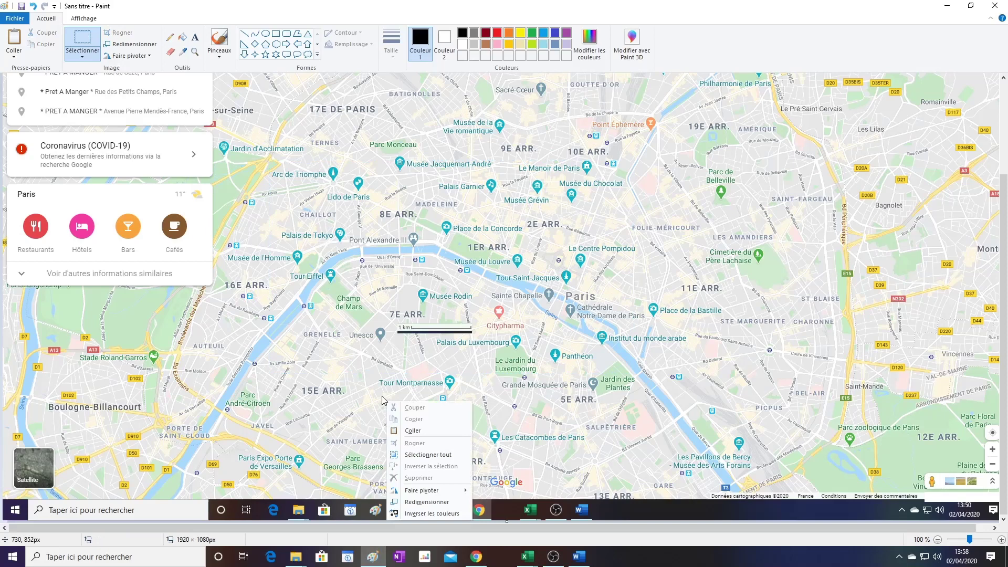
{"action": "left_click", "coordinate": [413, 431]}
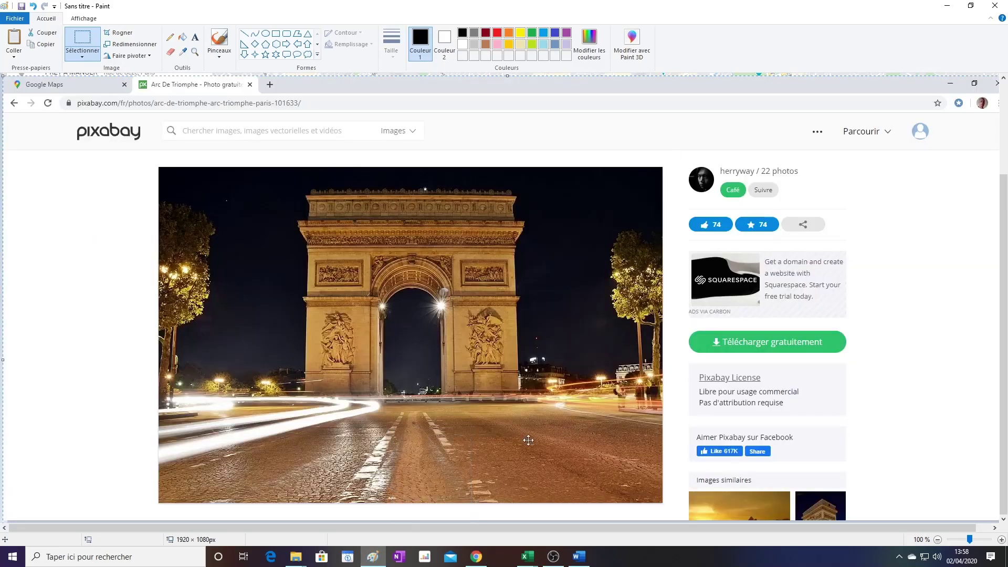
Select a region about 589 × 515 px around the Arc de Triomphe in the photo and copy it.
{"action": "left_click", "coordinate": [280, 34]}
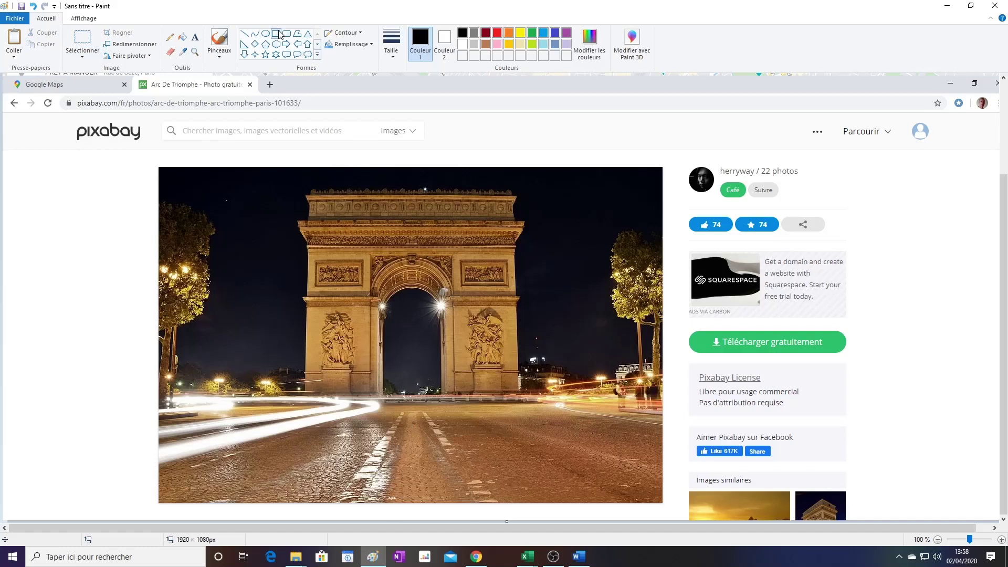
{"action": "left_click", "coordinate": [86, 46]}
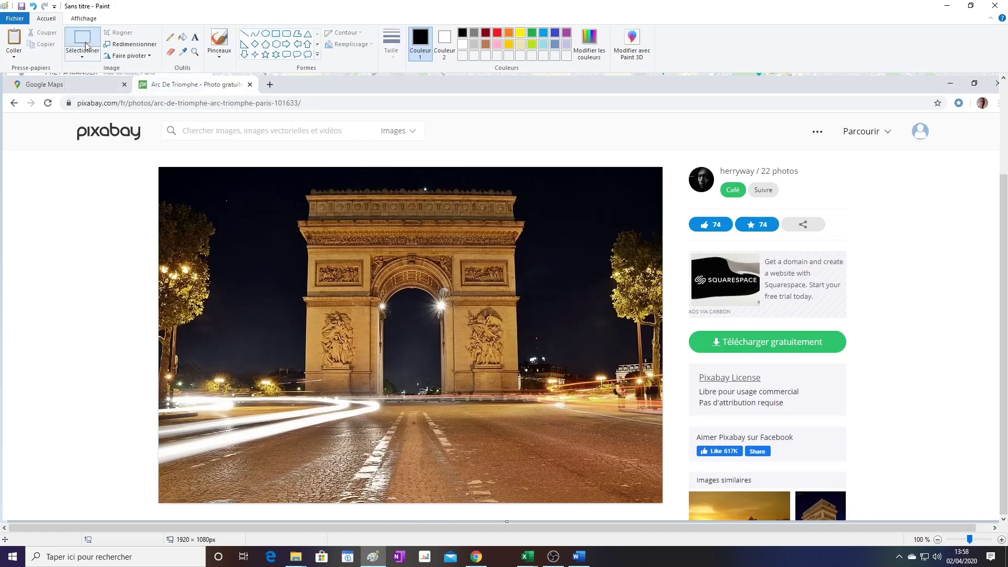
{"action": "mouse_move", "coordinate": [264, 176]}
{"action": "left_mouse_down"}
{"action": "mouse_move", "coordinate": [399, 307]}
{"action": "mouse_move", "coordinate": [554, 372]}
{"action": "mouse_move", "coordinate": [576, 412]}
{"action": "mouse_move", "coordinate": [572, 446]}
{"action": "left_mouse_up"}
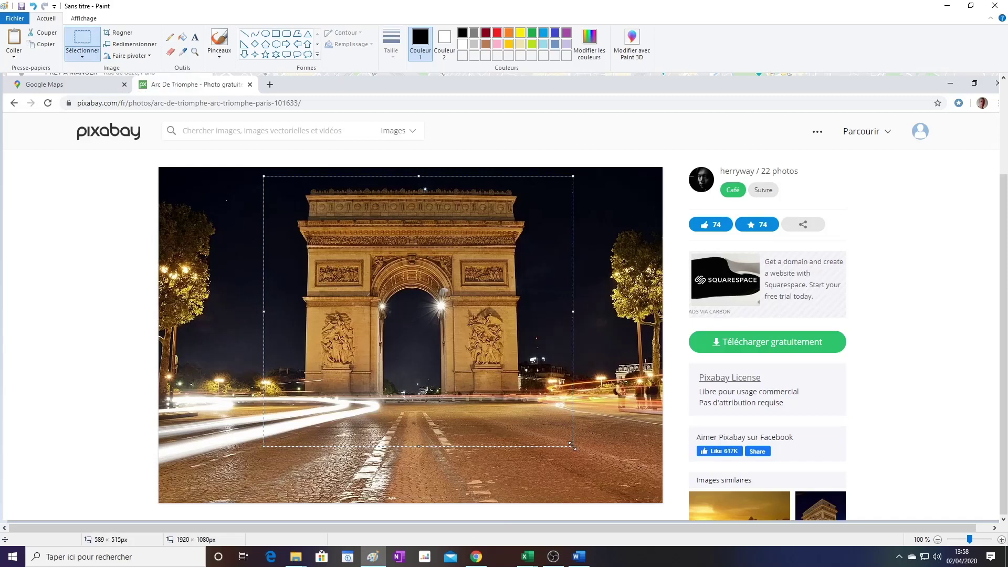
{"action": "right_click", "coordinate": [424, 312]}
{"action": "left_click", "coordinate": [452, 330]}
Switch to the Projet document in Word and paste the copied Arc de Triomphe image below the map.
{"action": "mouse_move", "coordinate": [579, 556]}
{"action": "left_click", "coordinate": [577, 512]}
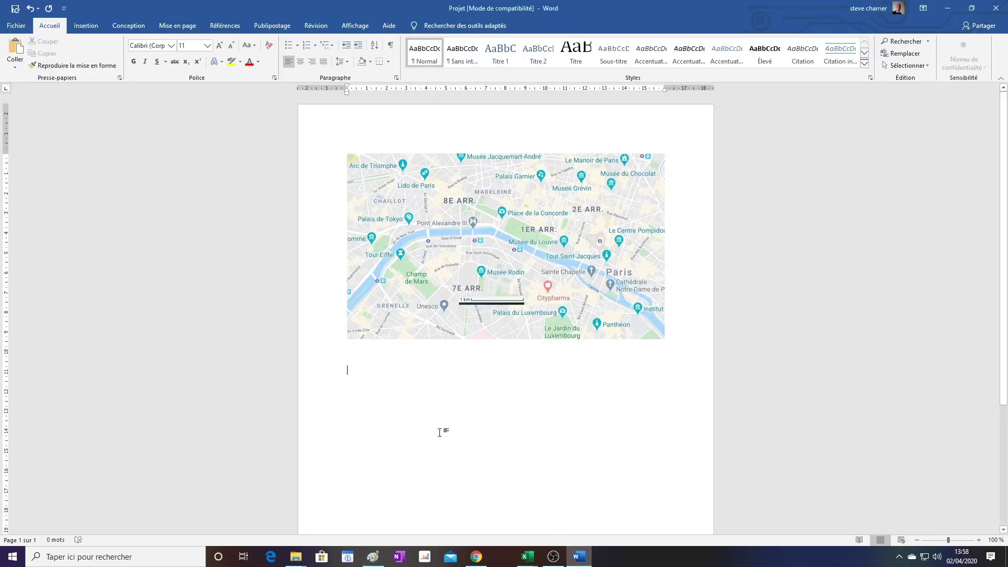
{"action": "right_click", "coordinate": [347, 373]}
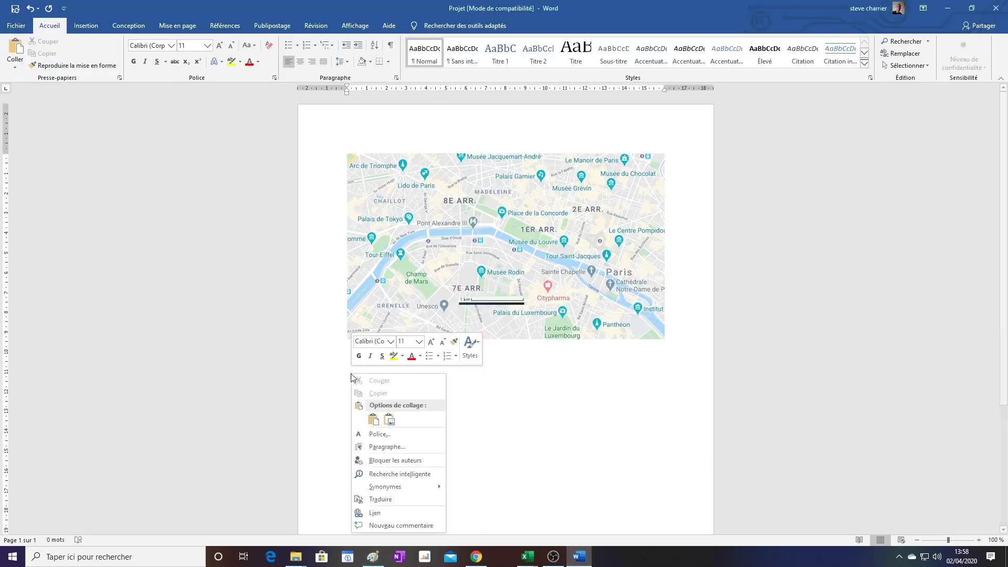
{"action": "left_click", "coordinate": [373, 419]}
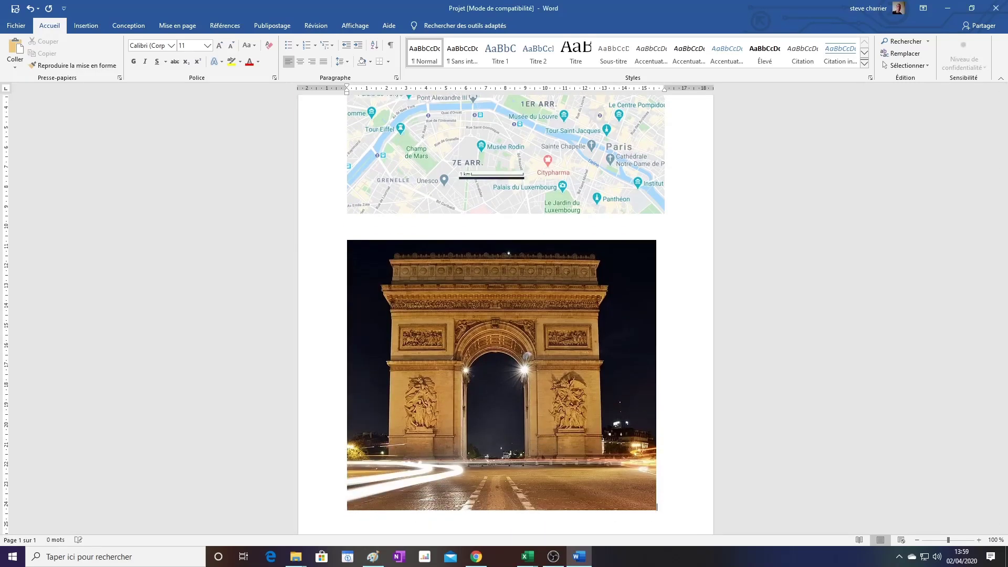
Shrink the Arc de Triomphe image proportionally to about 13 cm wide and add a new line after it.
{"action": "left_click", "coordinate": [582, 399]}
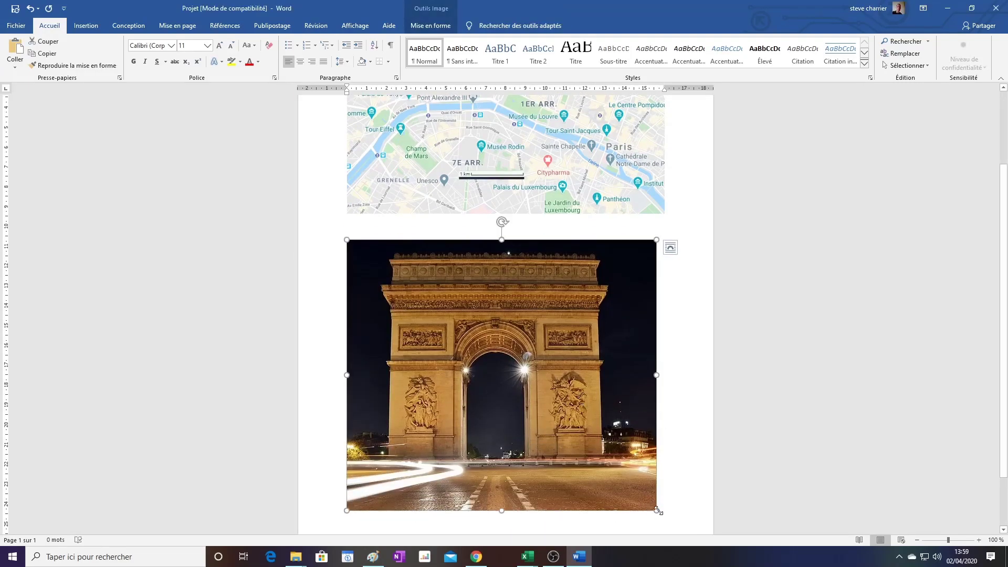
{"action": "left_click_drag", "start_coordinate": [656, 509], "coordinate": [602, 467]}
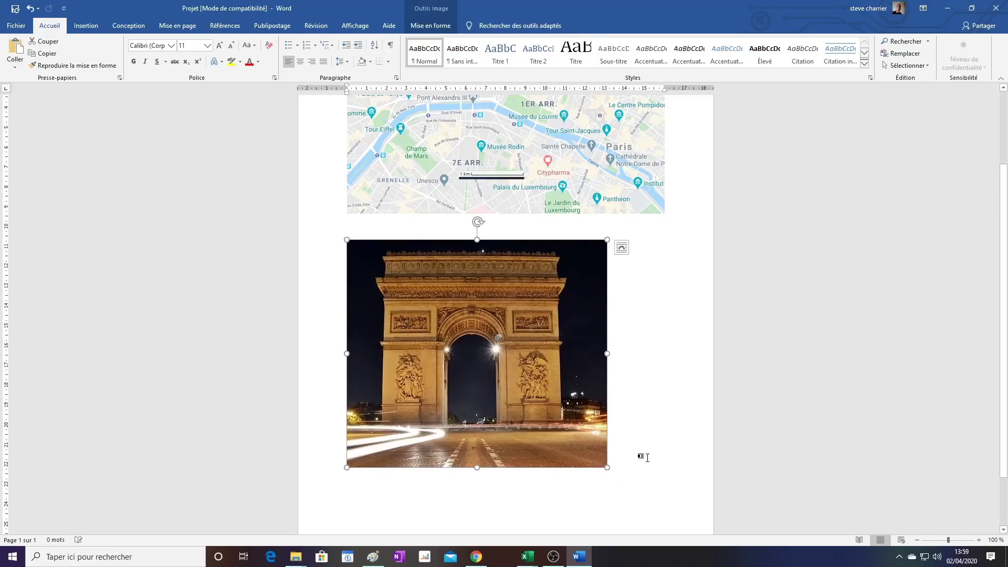
{"action": "scroll", "coordinate": [643, 457], "scroll_direction": "down", "scroll_amount": 2}
{"action": "left_click", "coordinate": [618, 418]}
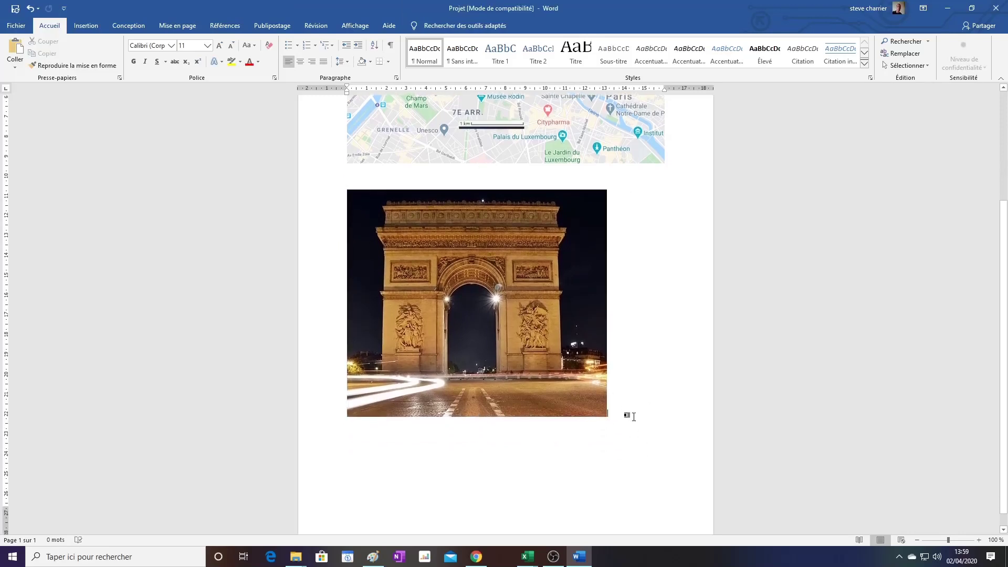
{"action": "key", "text": "Return"}
Switch to Google Chrome and search for "hauteur arc de tromphe" in a new tab.
{"action": "left_click", "coordinate": [476, 556]}
{"action": "left_click", "coordinate": [267, 9]}
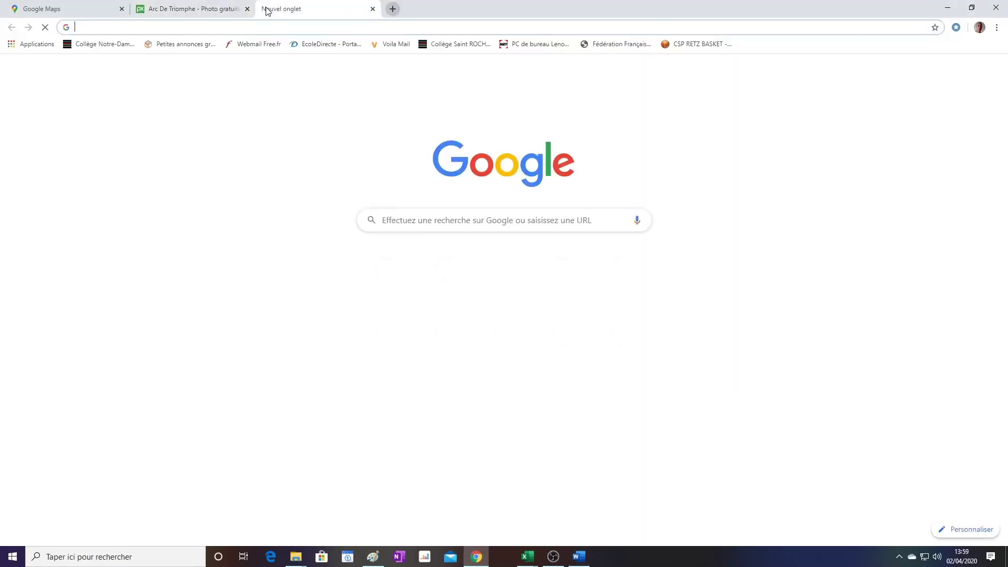
{"action": "left_click", "coordinate": [398, 218]}
{"action": "type", "text": "ha"}
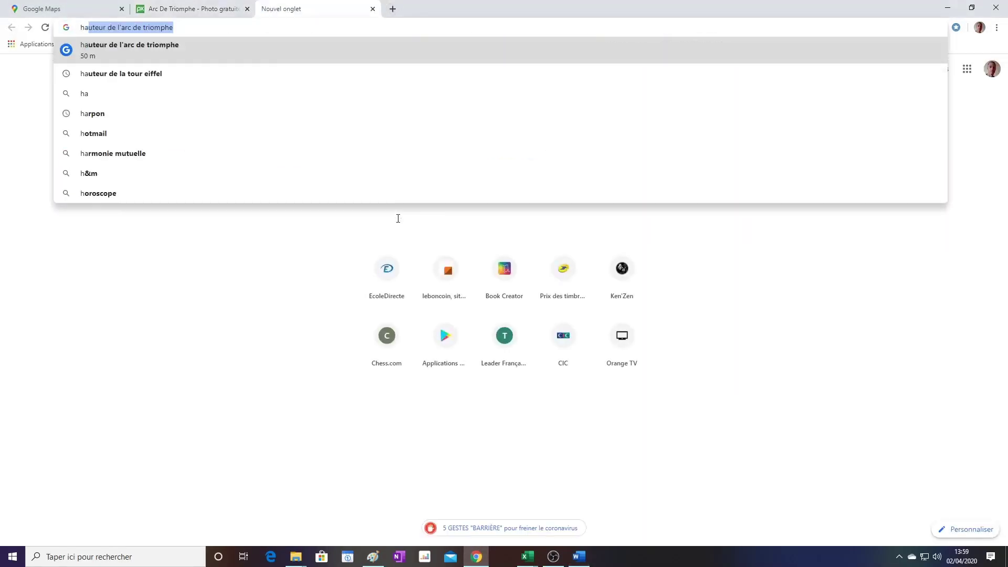
{"action": "type", "text": "uteur a"}
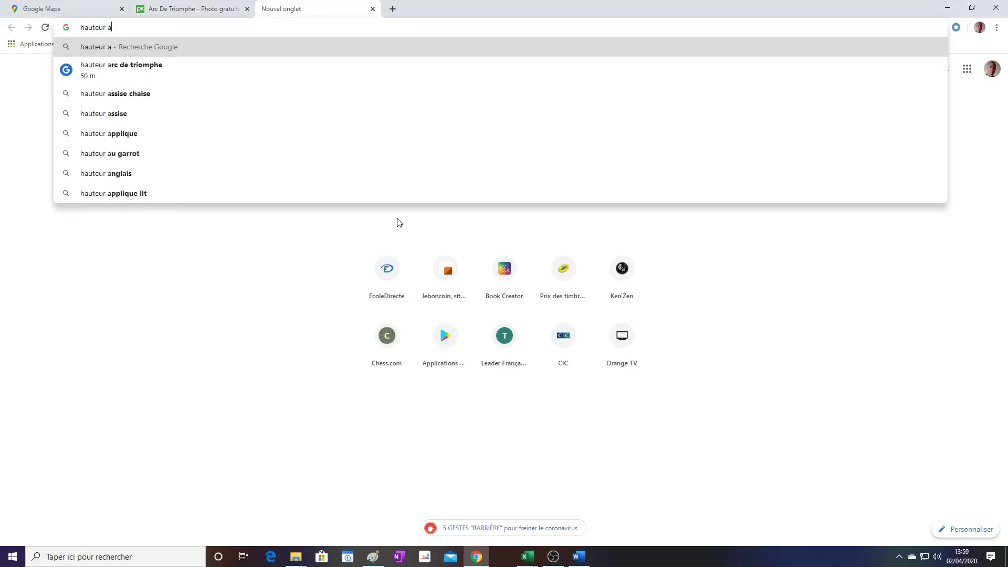
{"action": "type", "text": "rc de tromp"}
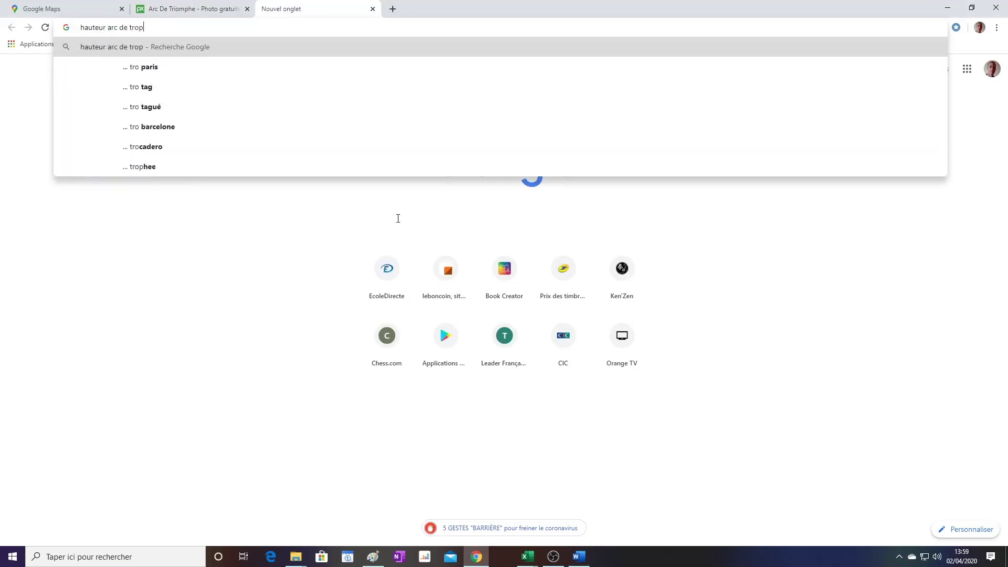
{"action": "type", "text": "he"}
{"action": "key", "text": "Return"}
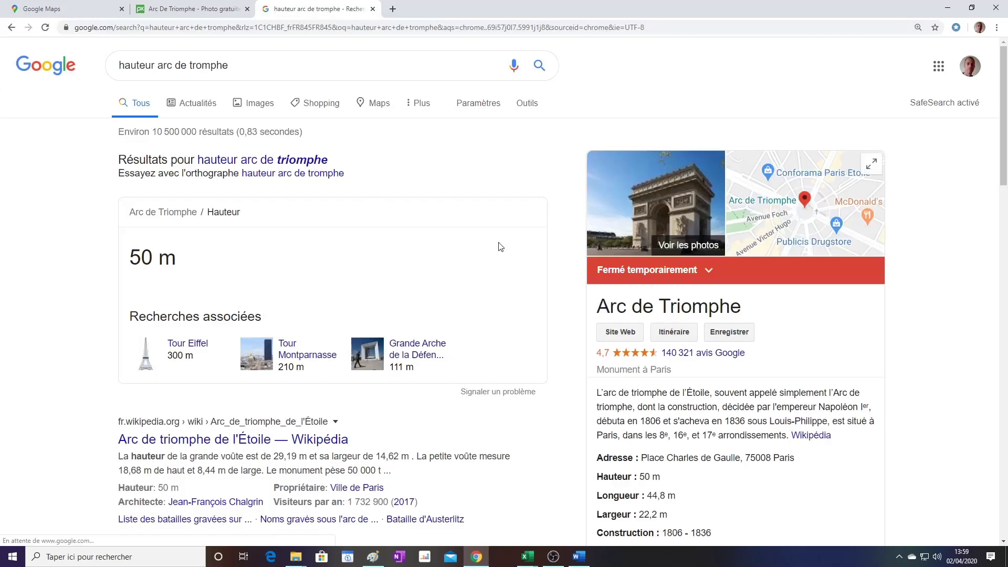
Switch to the Projet document in Word and add the line "Hauteur arc de triomphe : 50 m" directly below the photo, followed by a new line.
{"action": "scroll", "coordinate": [696, 431], "scroll_direction": "down", "scroll_amount": 1}
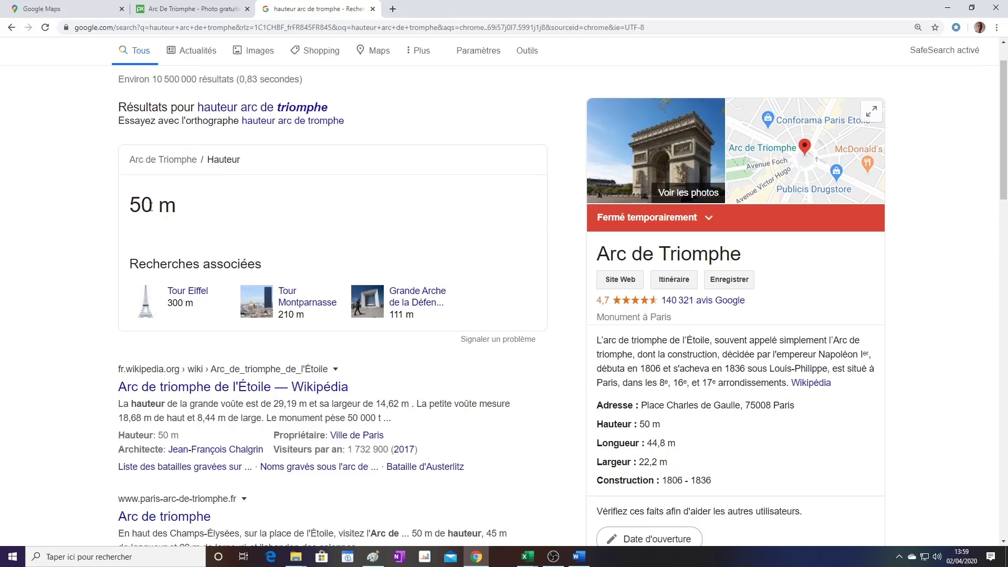
{"action": "scroll", "coordinate": [212, 219], "scroll_direction": "up", "scroll_amount": 1}
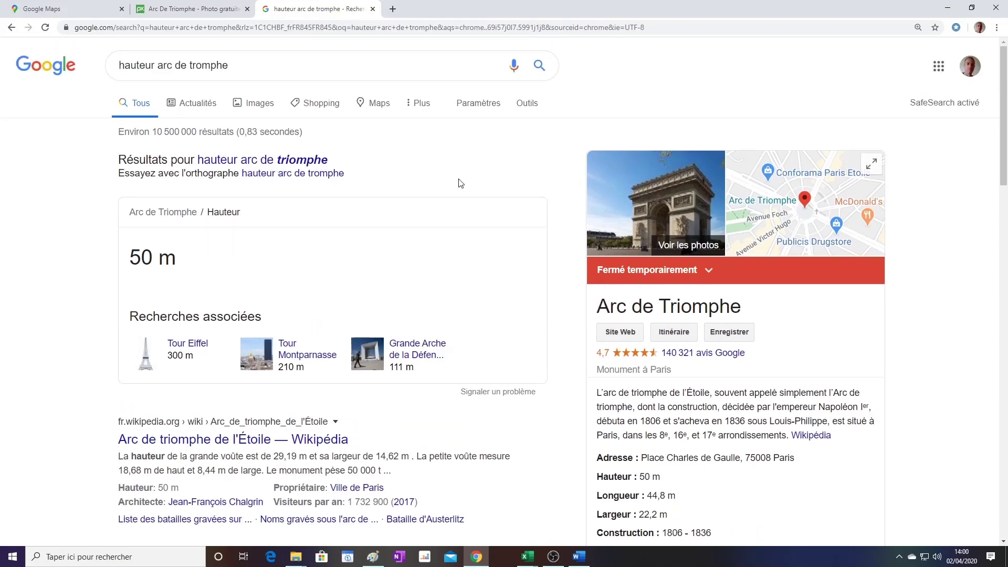
{"action": "left_click", "coordinate": [579, 556]}
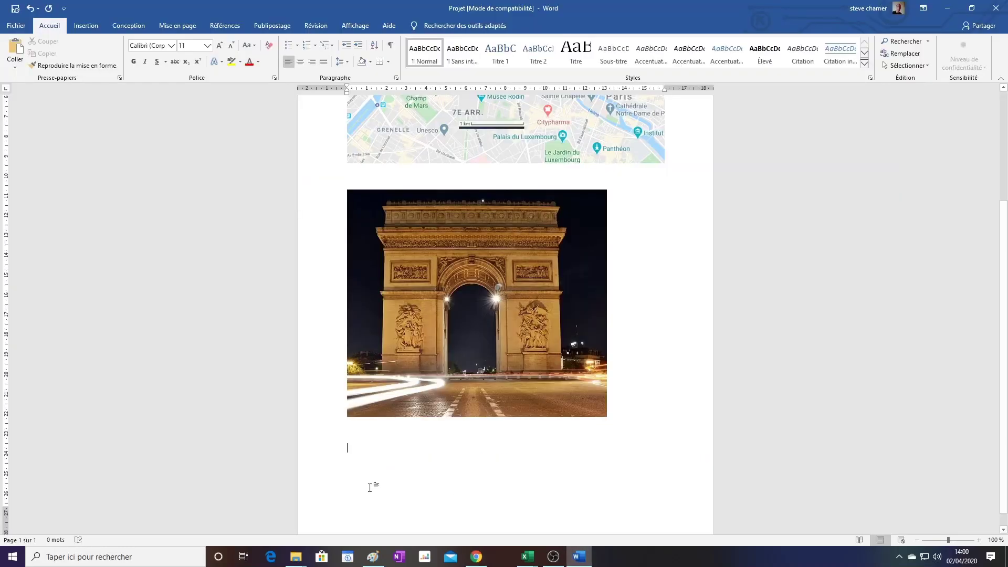
{"action": "type", "text": "Hau"}
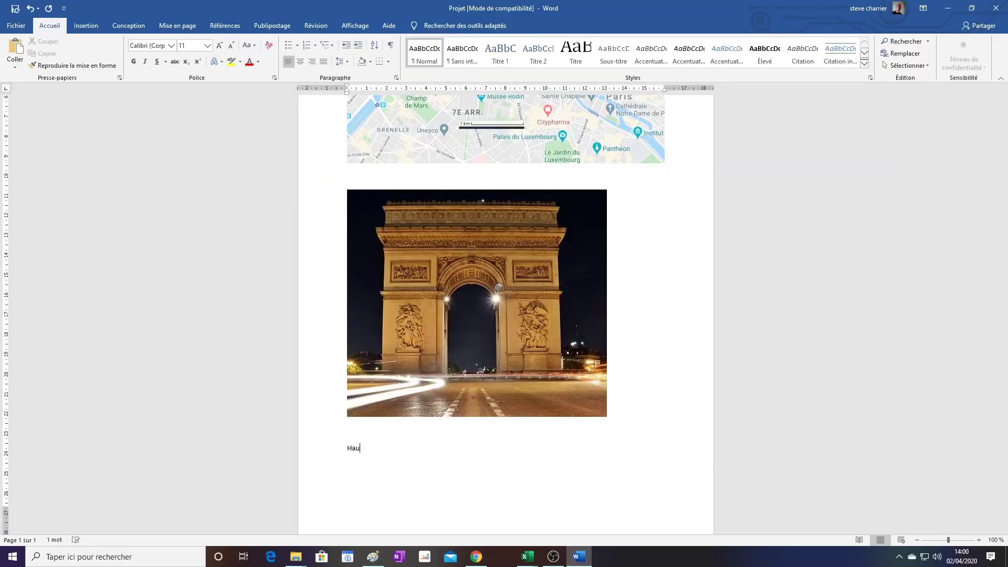
{"action": "type", "text": "teur arc de triomphe : 50 m"}
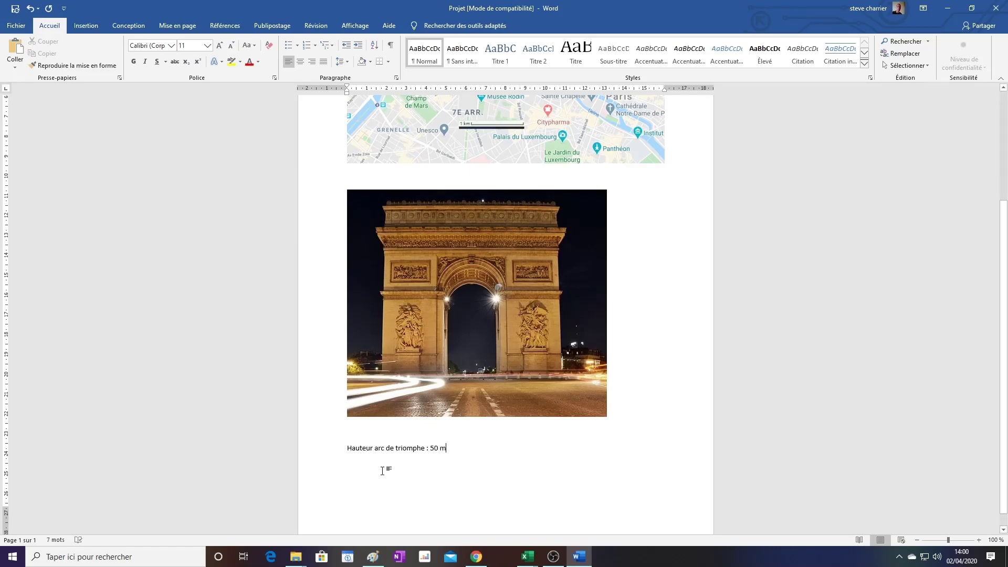
{"action": "key", "text": "Return"}
{"action": "type", "text": "*"}
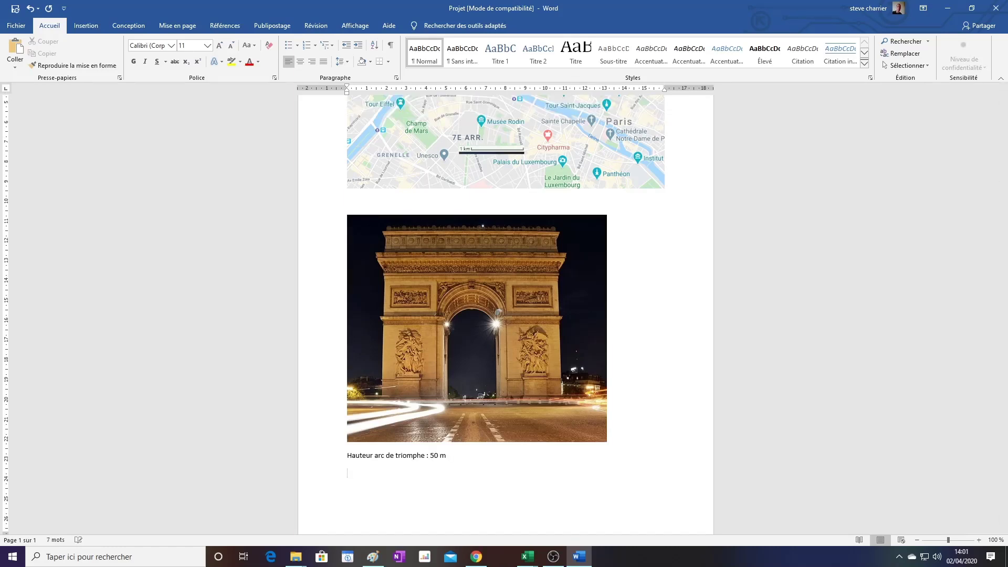
{"action": "scroll", "coordinate": [649, 404], "scroll_direction": "up", "scroll_amount": 4}
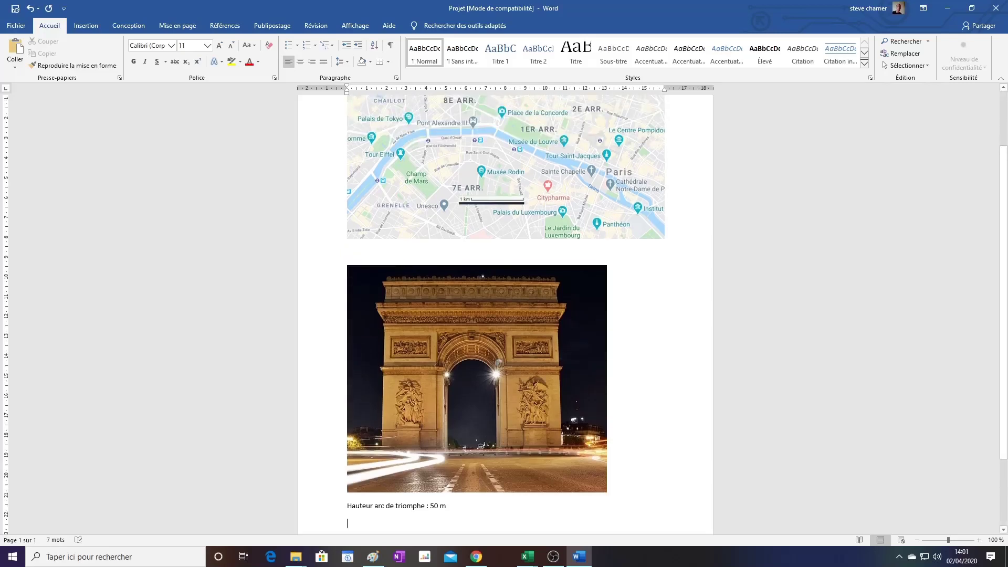
{"action": "scroll", "coordinate": [650, 405], "scroll_direction": "down", "scroll_amount": 2}
{"action": "scroll", "coordinate": [604, 490], "scroll_direction": "down", "scroll_amount": 3}
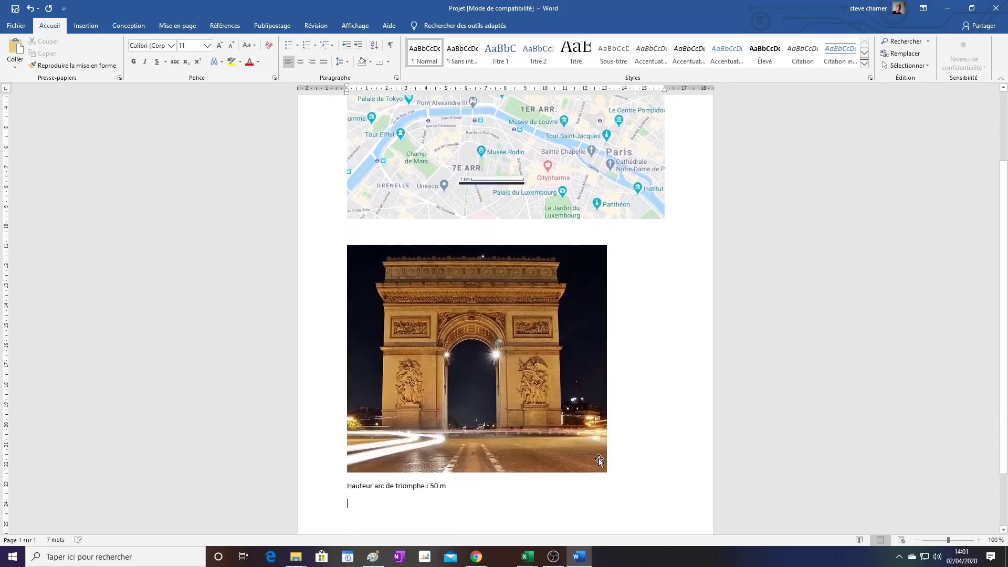
{"action": "scroll", "coordinate": [599, 459], "scroll_direction": "down", "scroll_amount": 1}
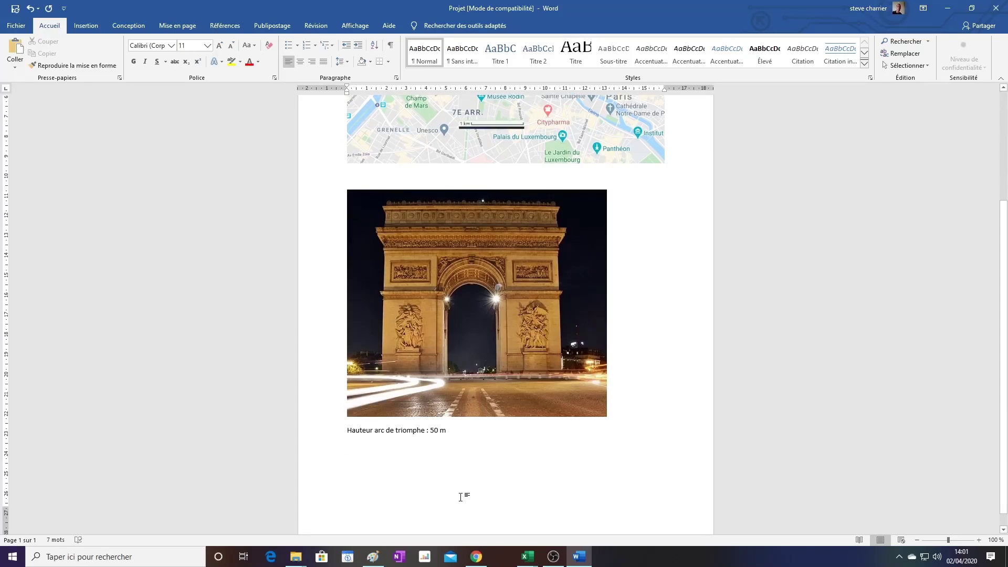
{"action": "scroll", "coordinate": [460, 496], "scroll_direction": "up", "scroll_amount": 1}
{"action": "type", "text": "*"}
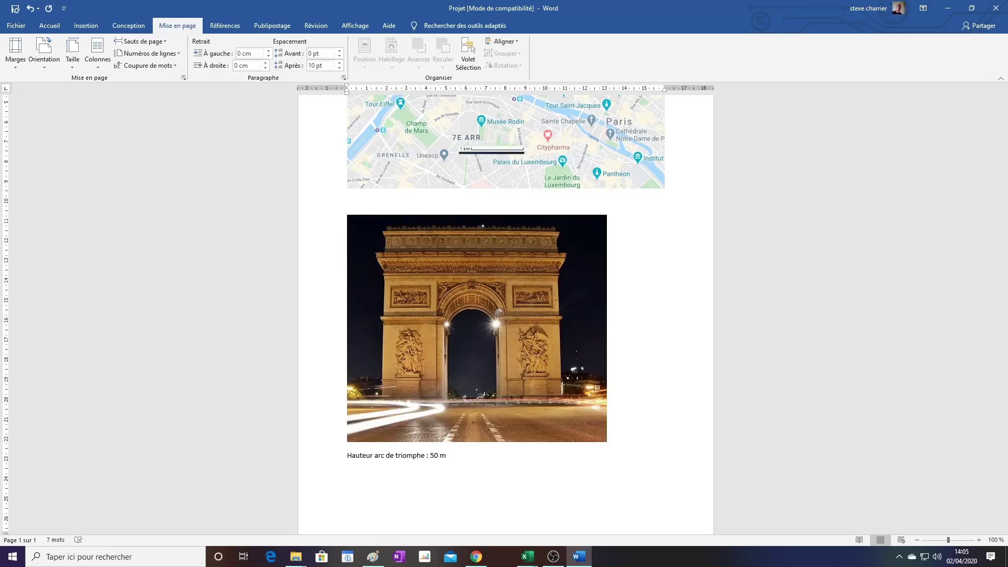
{"action": "scroll", "coordinate": [747, 383], "scroll_direction": "up", "scroll_amount": 1}
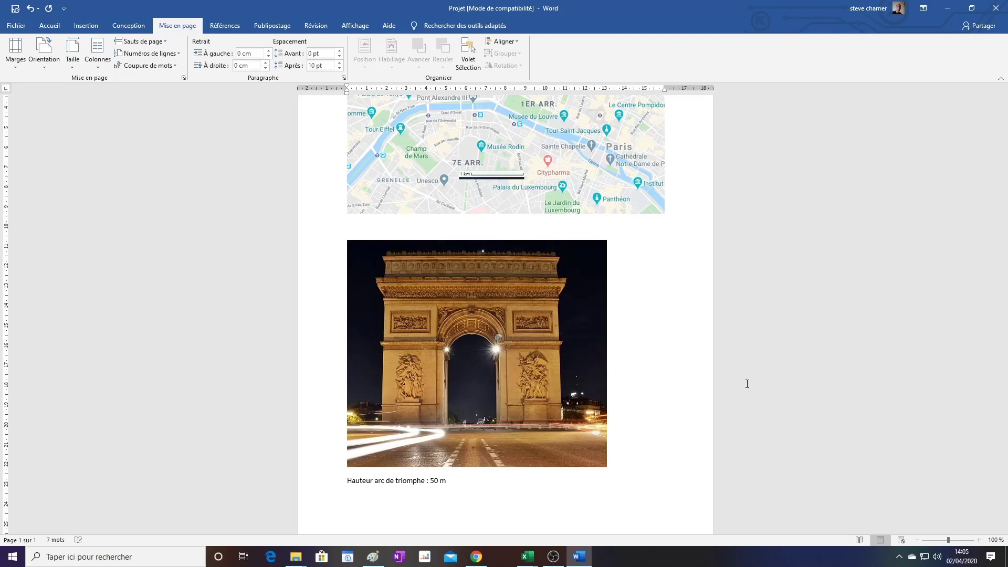
{"action": "type", "text": "*"}
{"action": "key", "text": "BackSpace"}
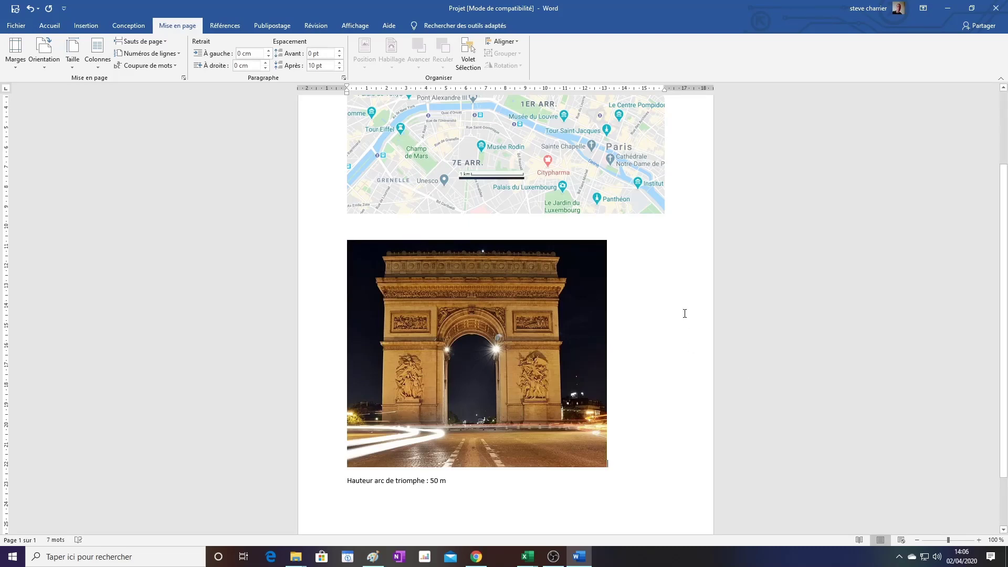
{"action": "scroll", "coordinate": [685, 315], "scroll_direction": "up", "scroll_amount": 1}
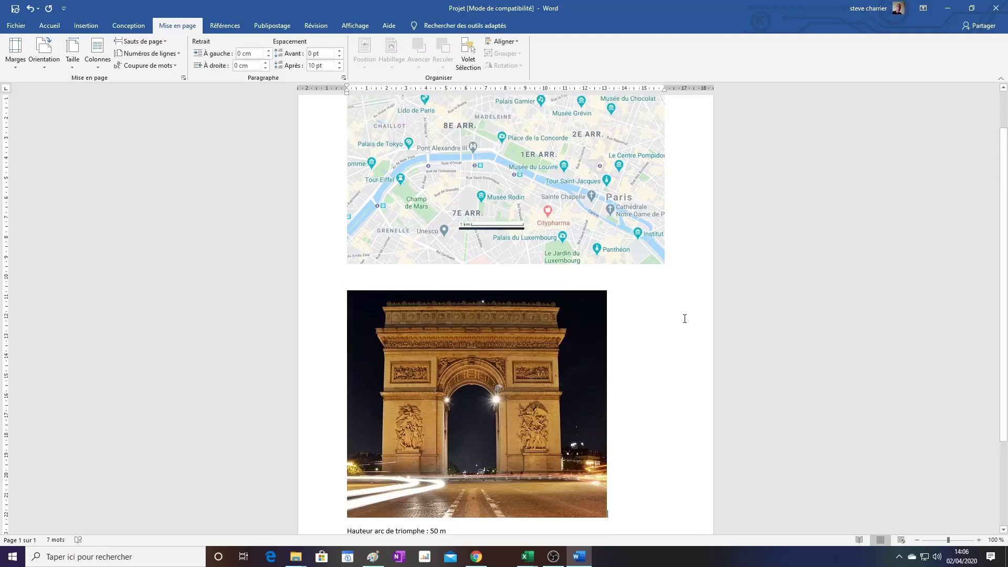
{"action": "scroll", "coordinate": [684, 318], "scroll_direction": "down", "scroll_amount": 1}
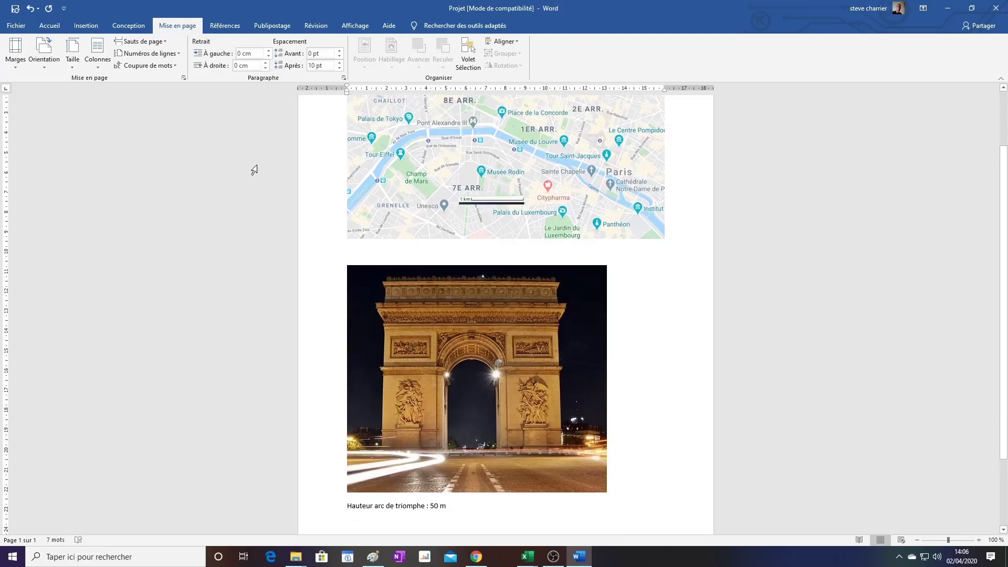
Set the Projet document's paper size to A3 and its orientation to landscape (Paysage).
{"action": "left_click", "coordinate": [77, 67]}
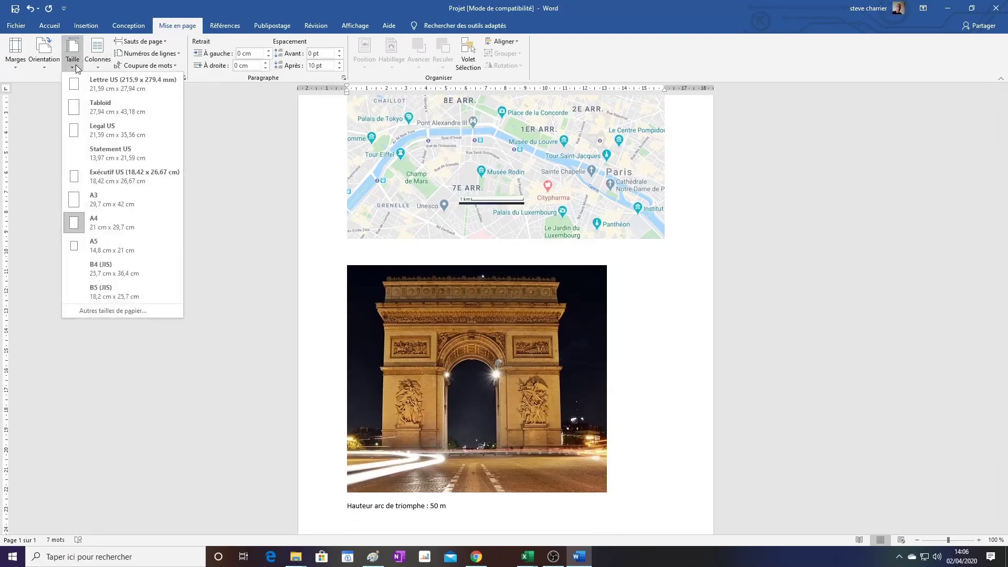
{"action": "left_click", "coordinate": [94, 197]}
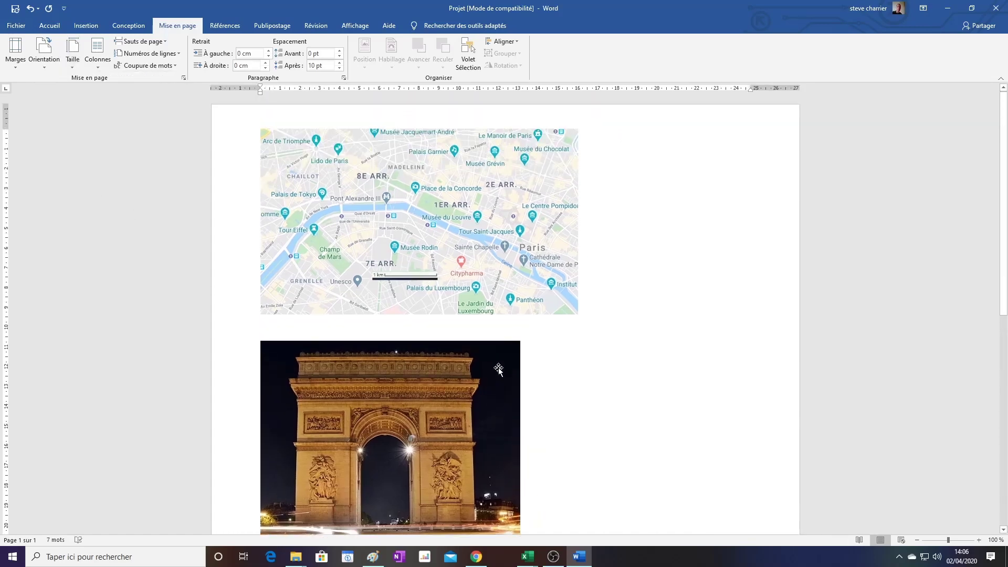
{"action": "scroll", "coordinate": [499, 367], "scroll_direction": "down", "scroll_amount": 3}
{"action": "scroll", "coordinate": [499, 367], "scroll_direction": "up", "scroll_amount": 5}
{"action": "left_click", "coordinate": [46, 65]}
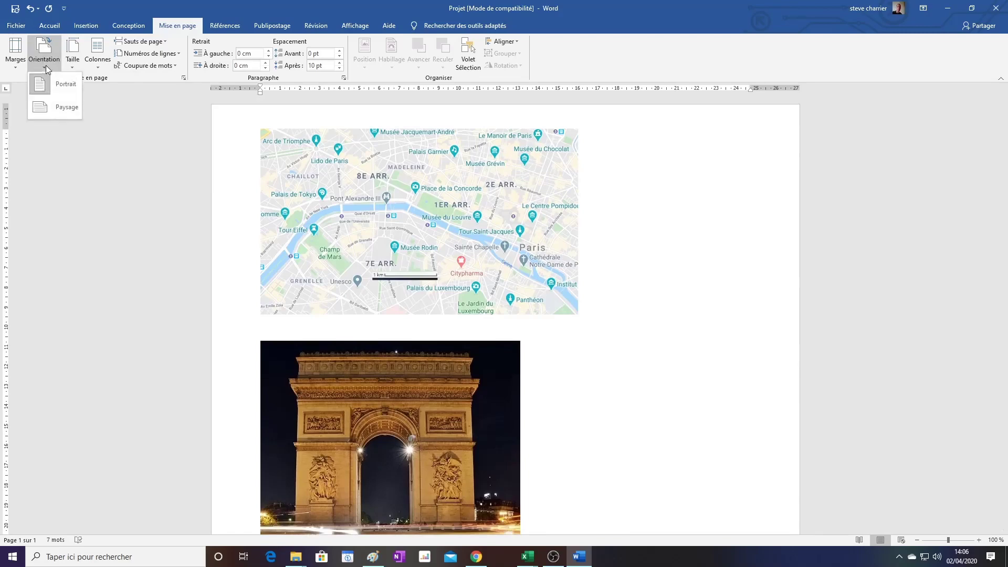
{"action": "left_click", "coordinate": [57, 108]}
{"action": "scroll", "coordinate": [585, 337], "scroll_direction": "up", "scroll_amount": 2}
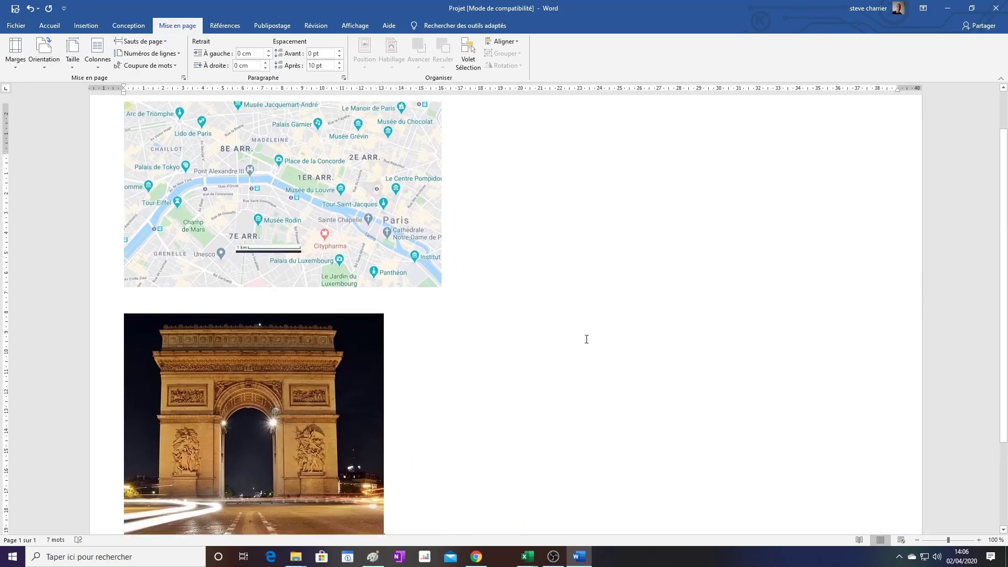
{"action": "scroll", "coordinate": [662, 336], "scroll_direction": "down", "scroll_amount": 2}
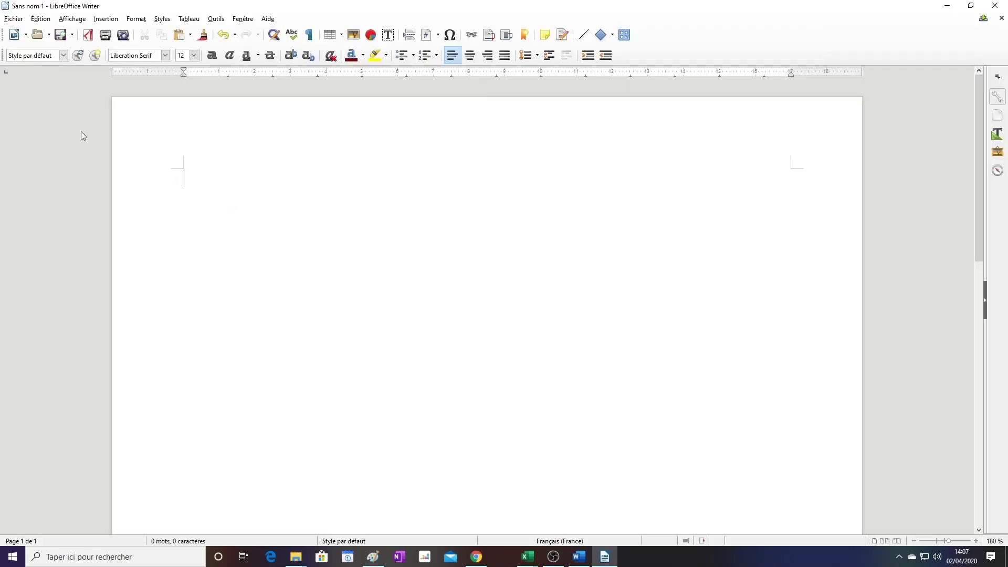
In the blank LibreOffice Writer document, set the default page style to A3 format with landscape (Paysage) orientation.
{"action": "left_click", "coordinate": [137, 19]}
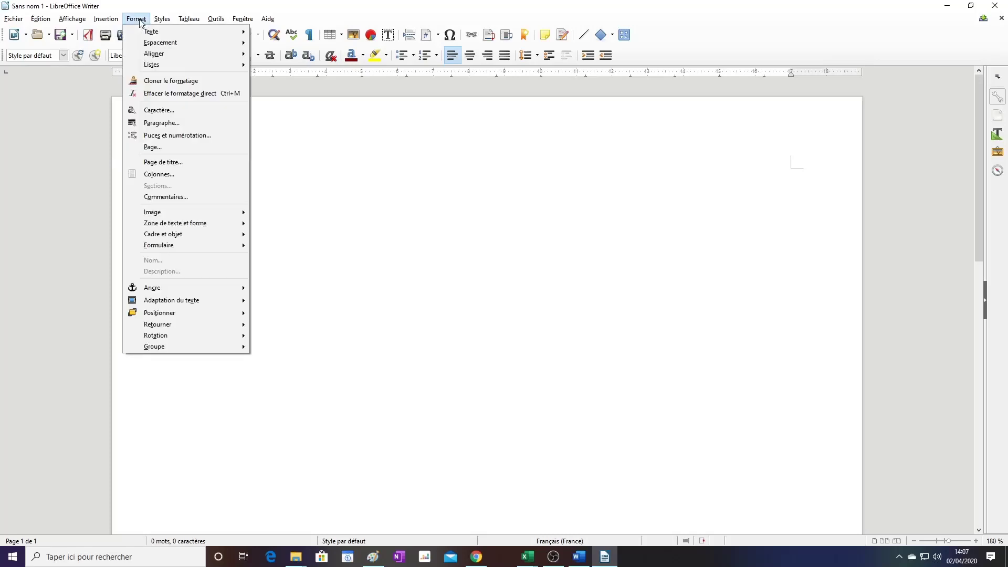
{"action": "left_click", "coordinate": [156, 149]}
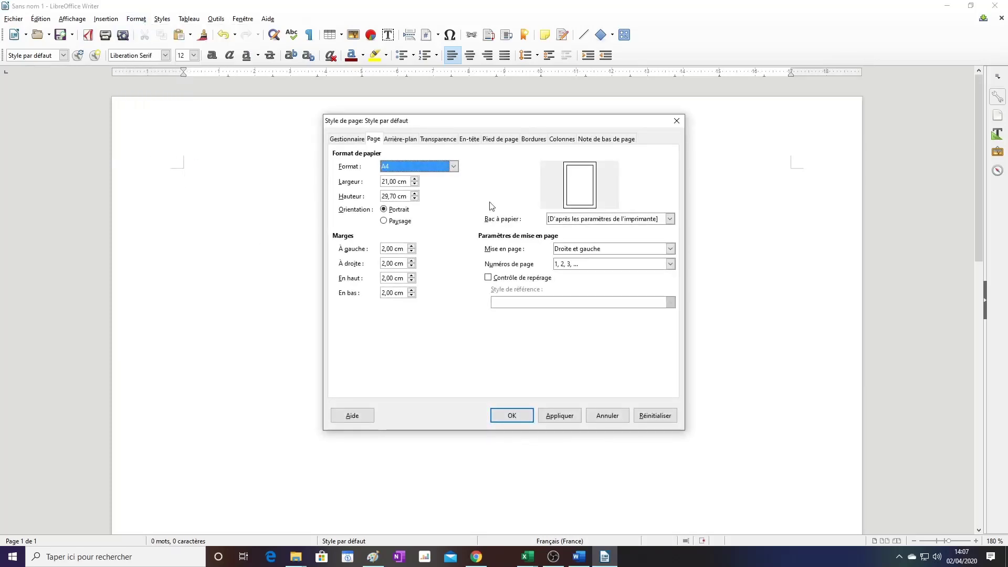
{"action": "left_click", "coordinate": [453, 167]}
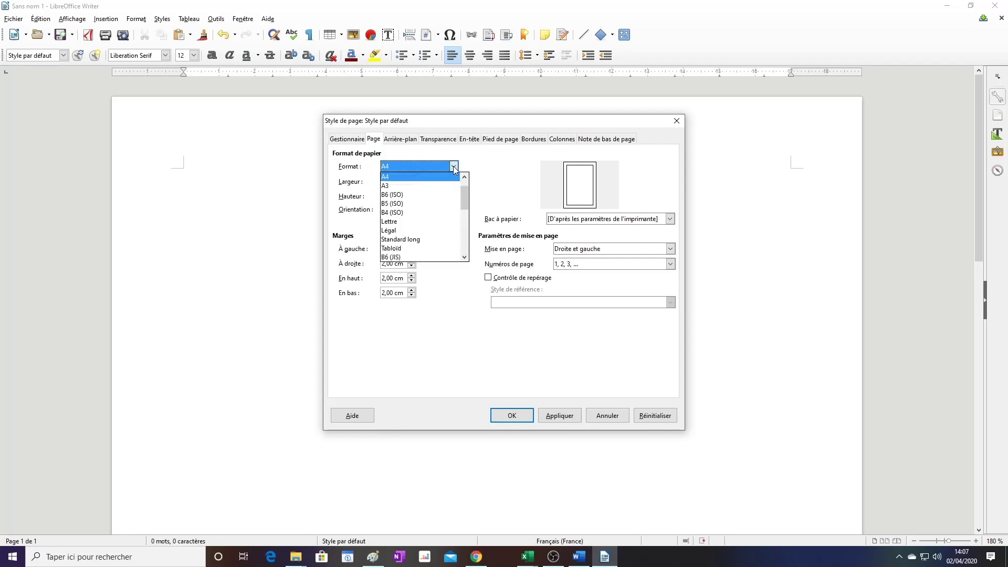
{"action": "left_click", "coordinate": [414, 187]}
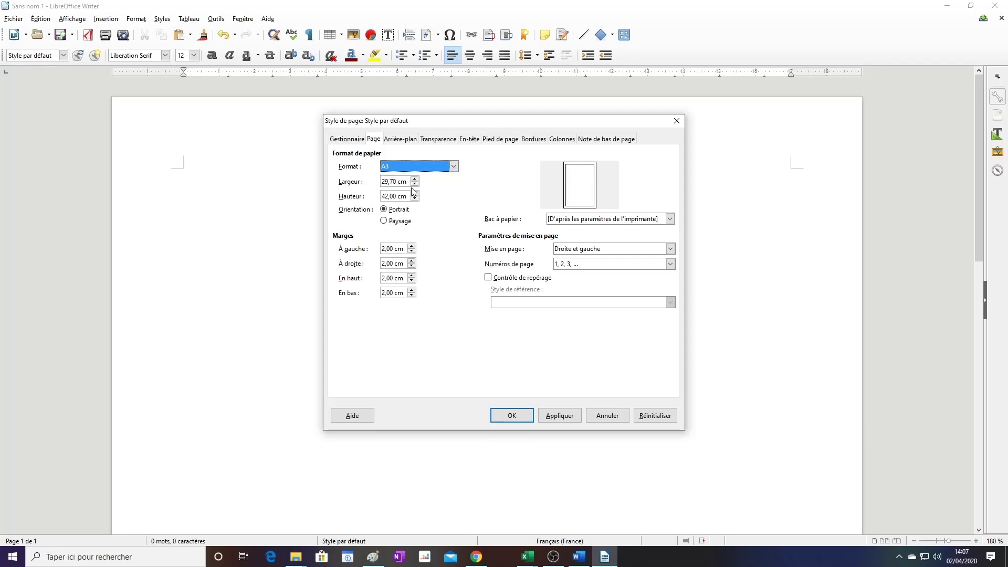
{"action": "left_click", "coordinate": [396, 222]}
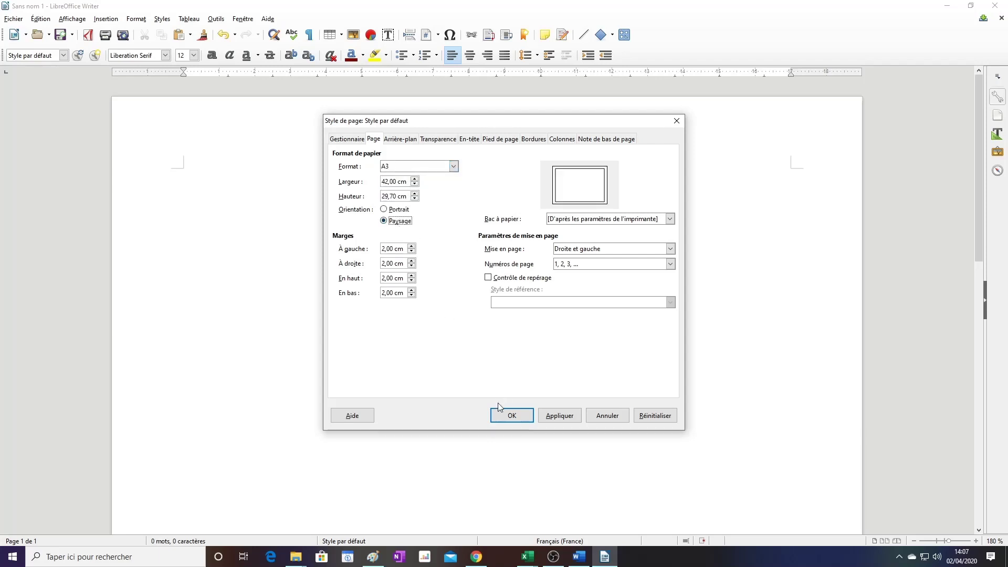
{"action": "left_click", "coordinate": [510, 415]}
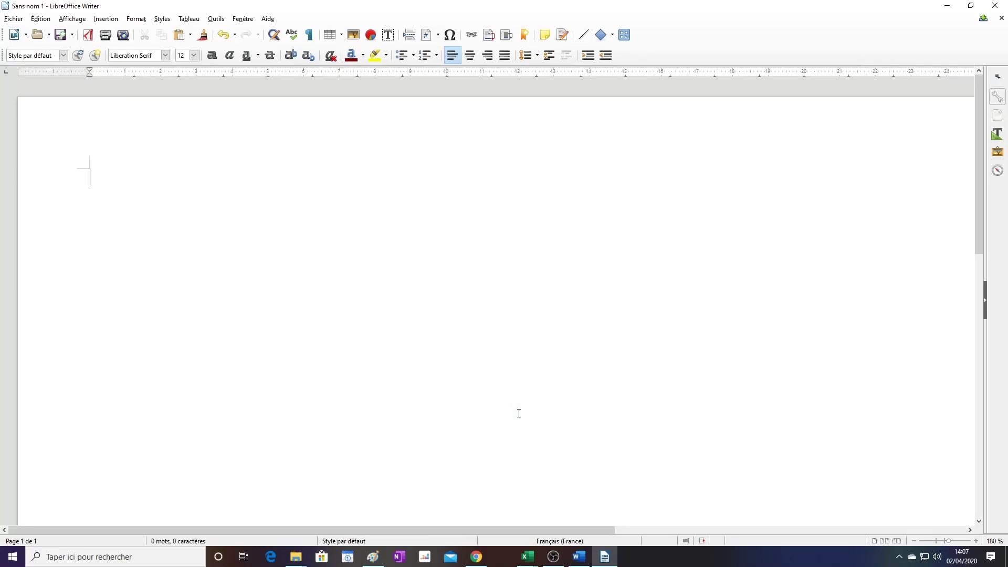